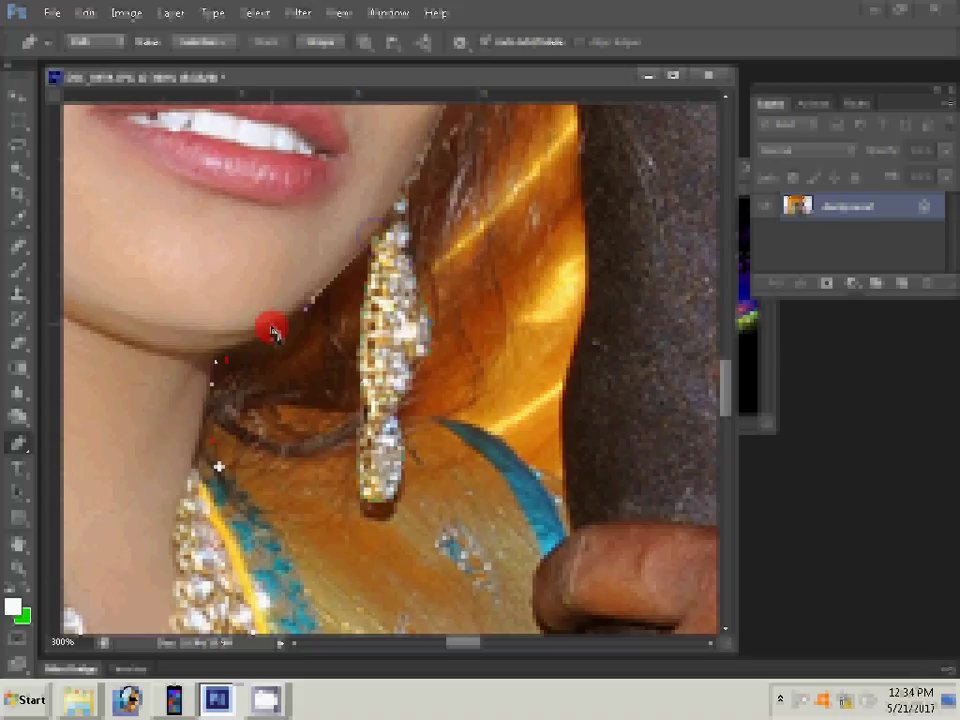
Add Pen anchor points along the bride's chin and neck and around her dangling earring.
{"action": "left_click", "coordinate": [248, 446]}
{"action": "left_click", "coordinate": [362, 291]}
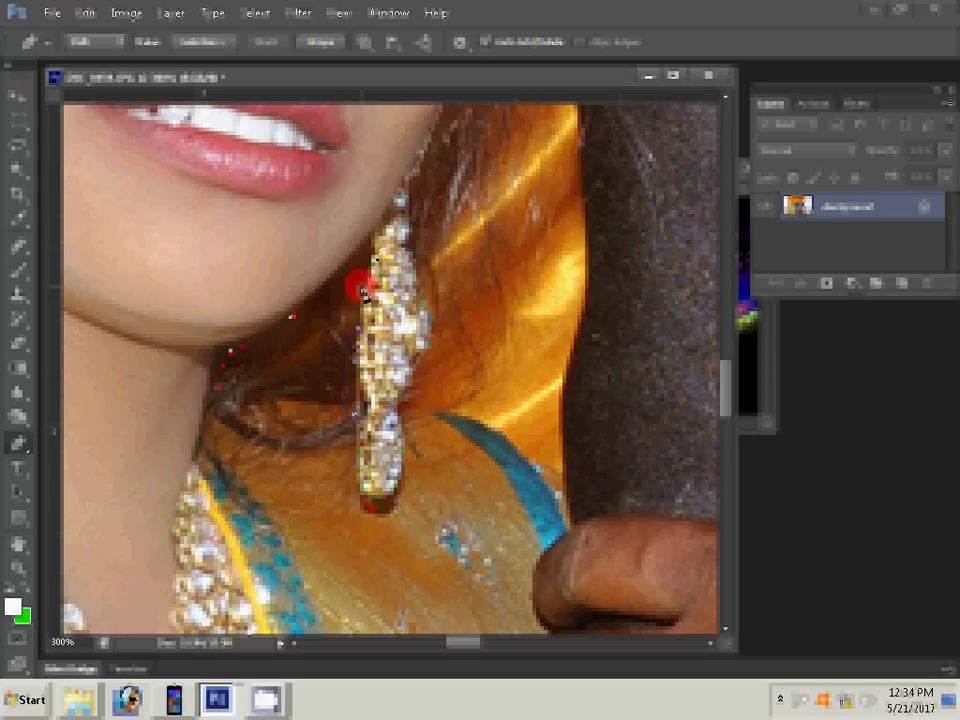
{"action": "left_click", "coordinate": [400, 417]}
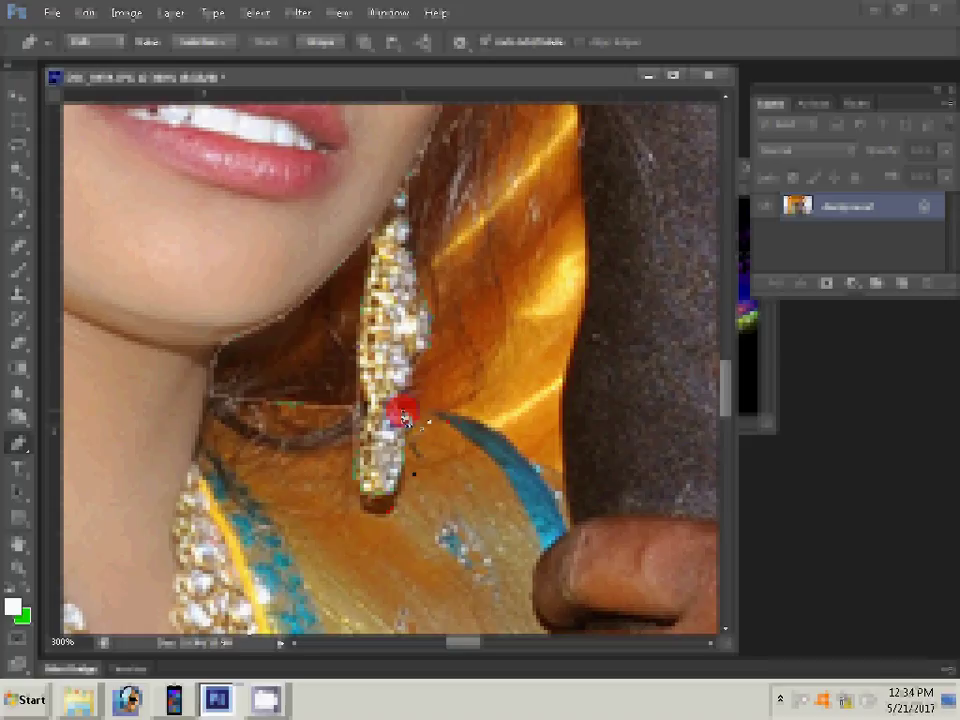
{"action": "left_click", "coordinate": [403, 416]}
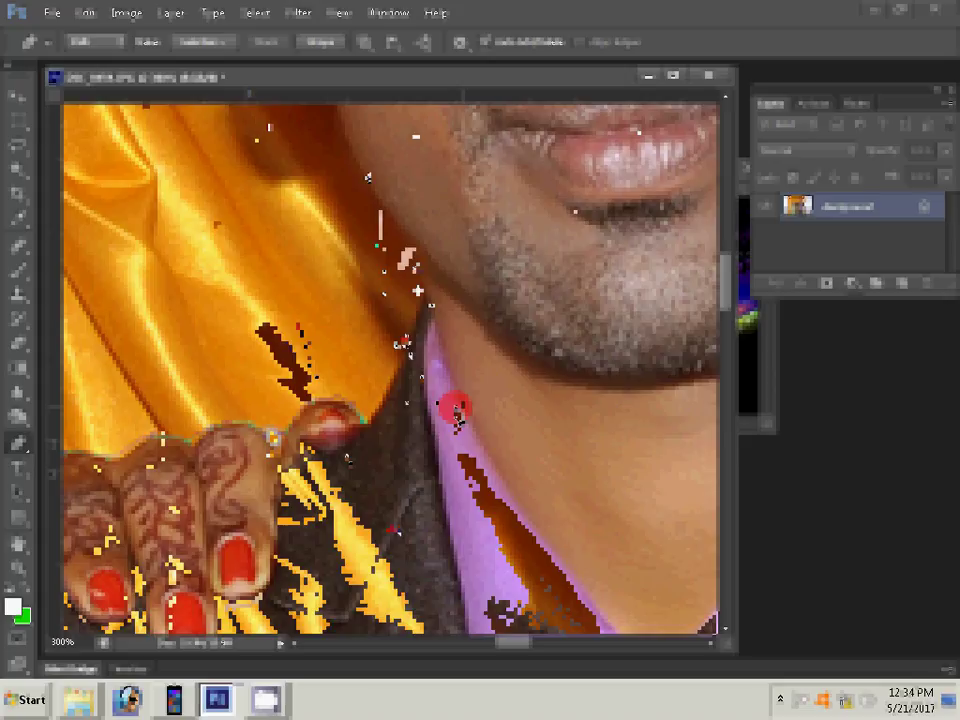
Scroll the zoomed canvas and add a Pen anchor along the groom's hand edge.
{"action": "scroll", "coordinate": [335, 435], "scroll_direction": "up", "scroll_amount": 5}
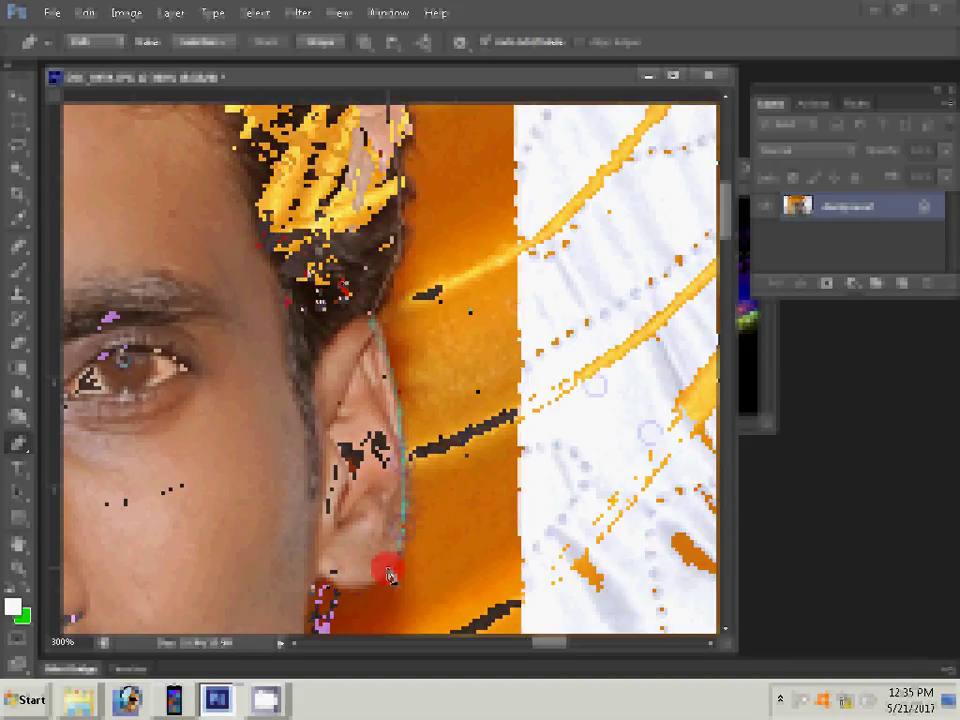
{"action": "scroll", "coordinate": [389, 570], "scroll_direction": "down", "scroll_amount": 5}
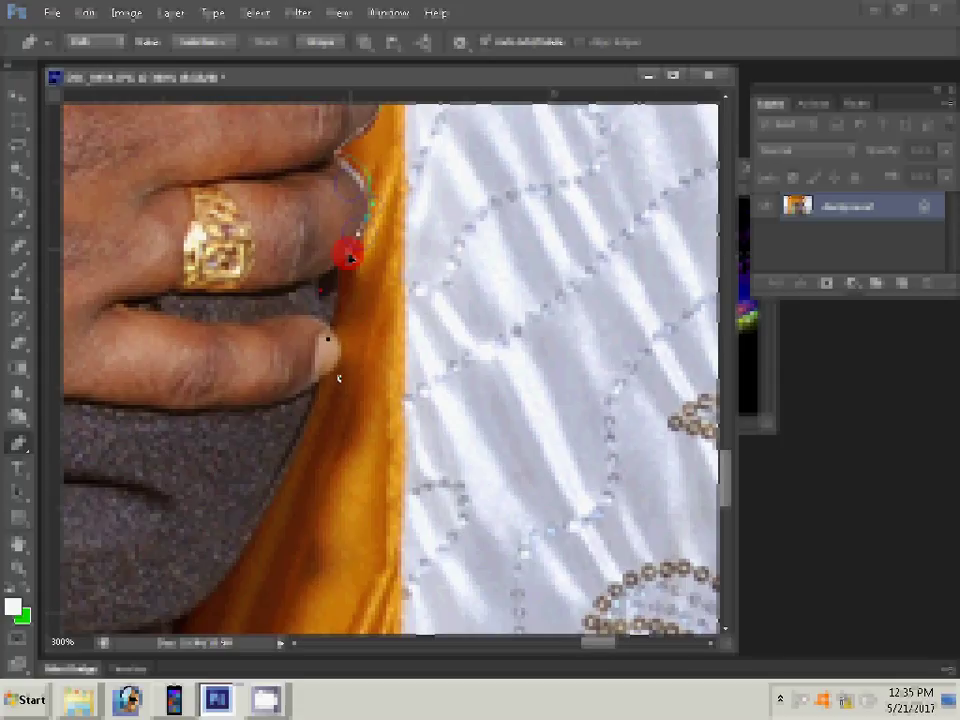
{"action": "left_click", "coordinate": [416, 232]}
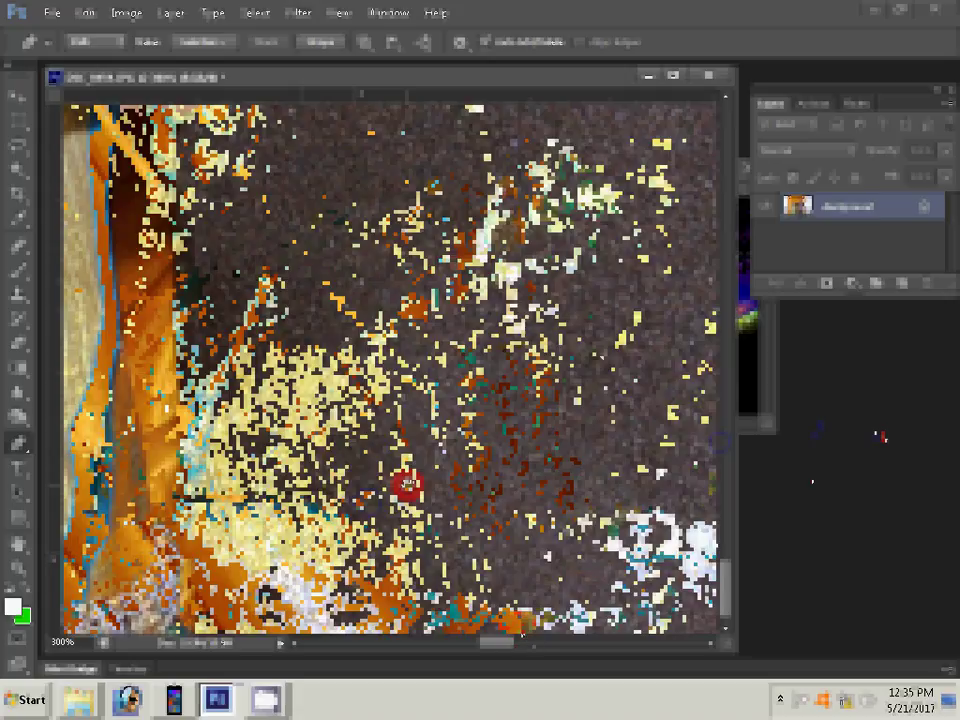
Turn the traced path into a selection and delete the photo layer's background pixels.
{"action": "right_click", "coordinate": [602, 332]}
{"action": "left_click", "coordinate": [642, 410]}
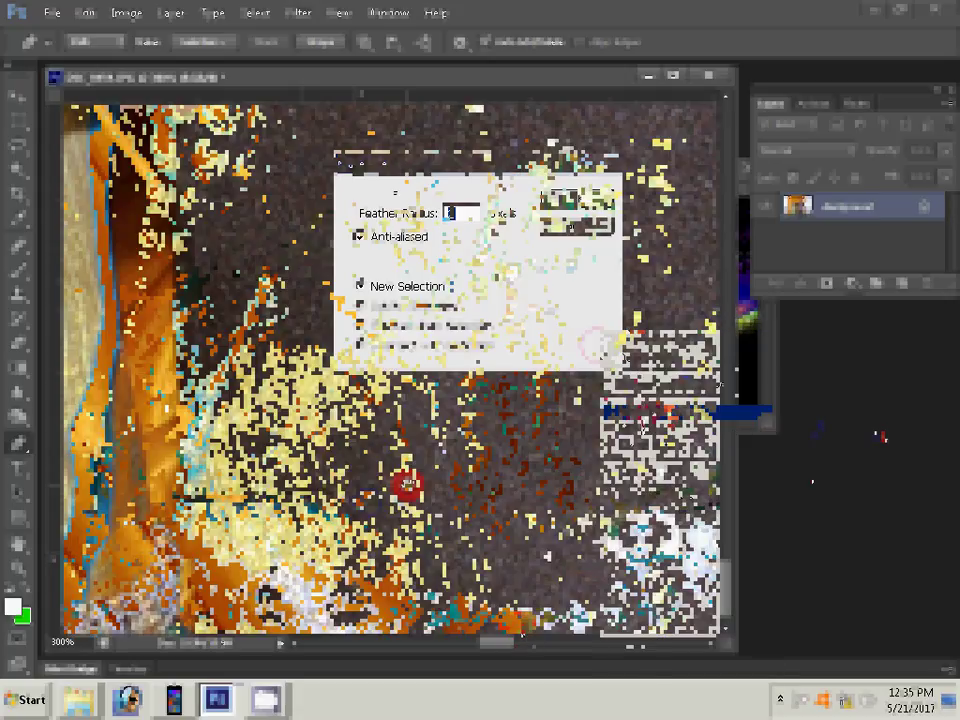
{"action": "left_click", "coordinate": [580, 201]}
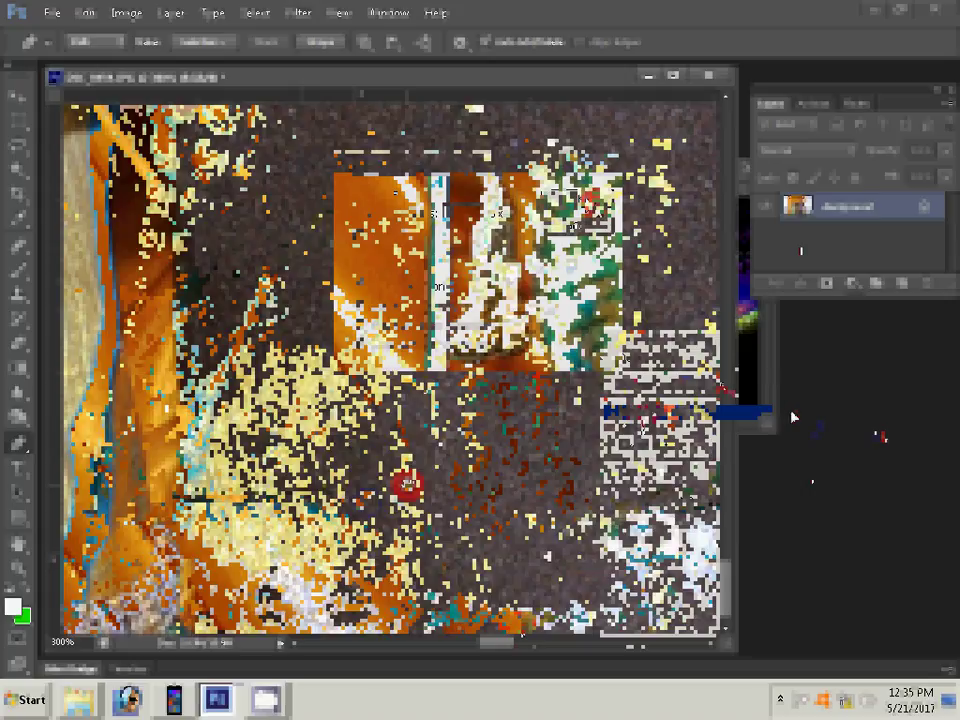
{"action": "left_click", "coordinate": [786, 260]}
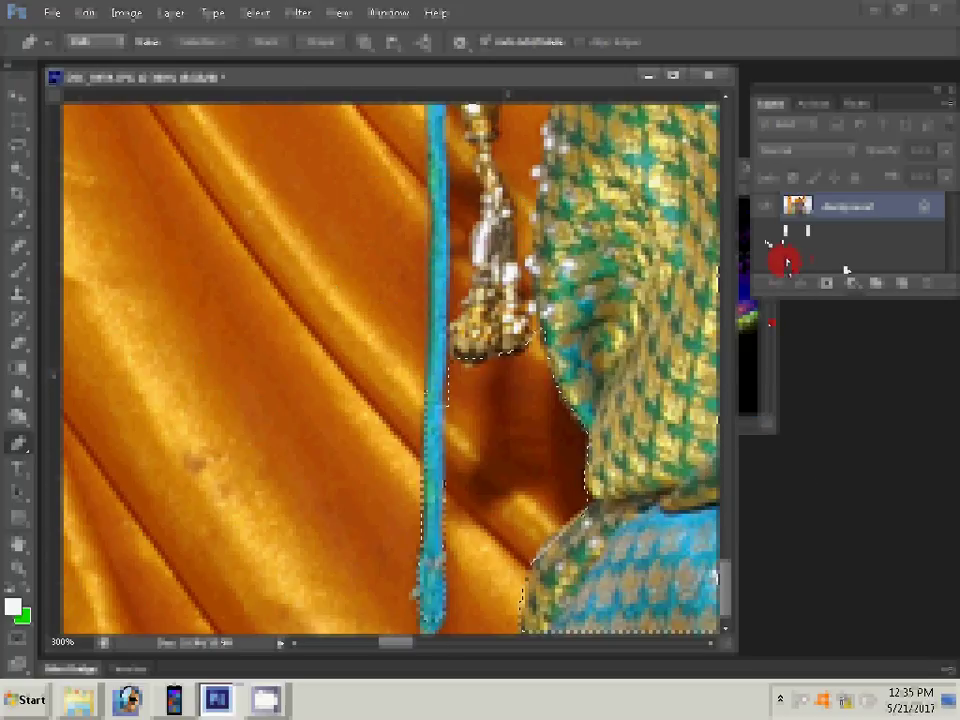
{"action": "key", "text": "Delete"}
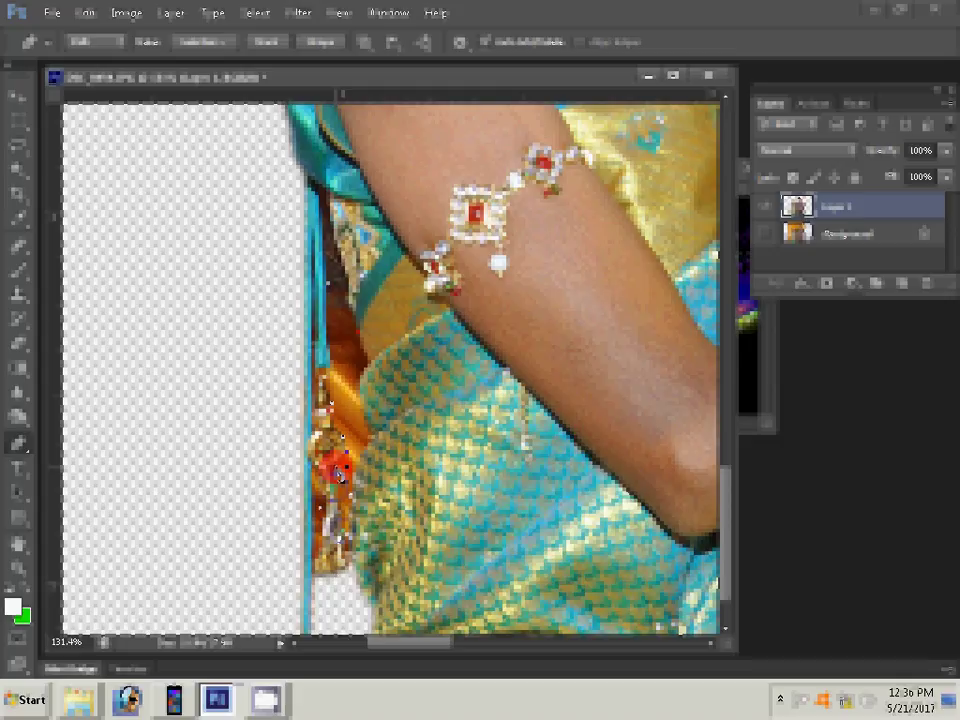
Erase leftover background beside the bead strand and arm, then start opening images.
{"action": "left_click_drag", "start_coordinate": [340, 476], "coordinate": [327, 533]}
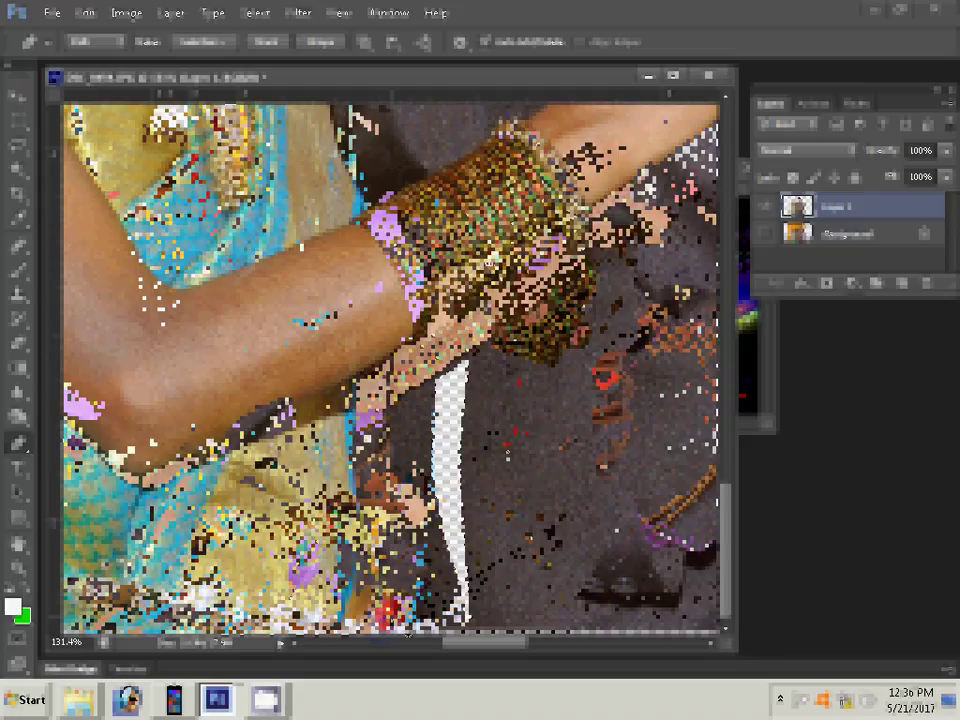
{"action": "left_click_drag", "start_coordinate": [456, 602], "coordinate": [464, 624]}
{"action": "left_click", "coordinate": [265, 698]}
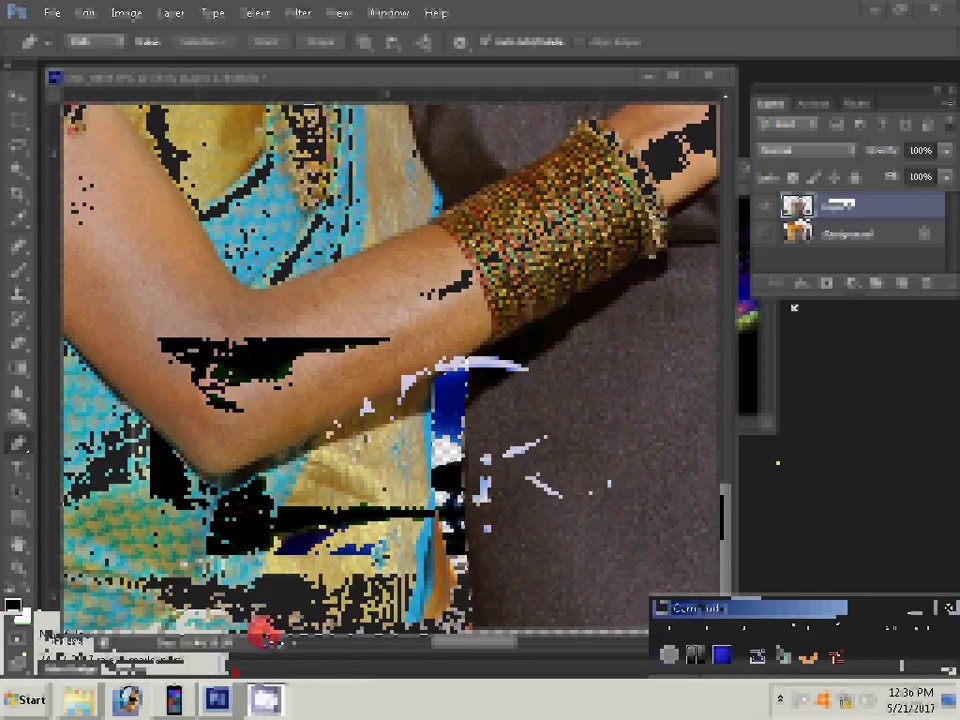
{"action": "key", "text": "ctrl+o"}
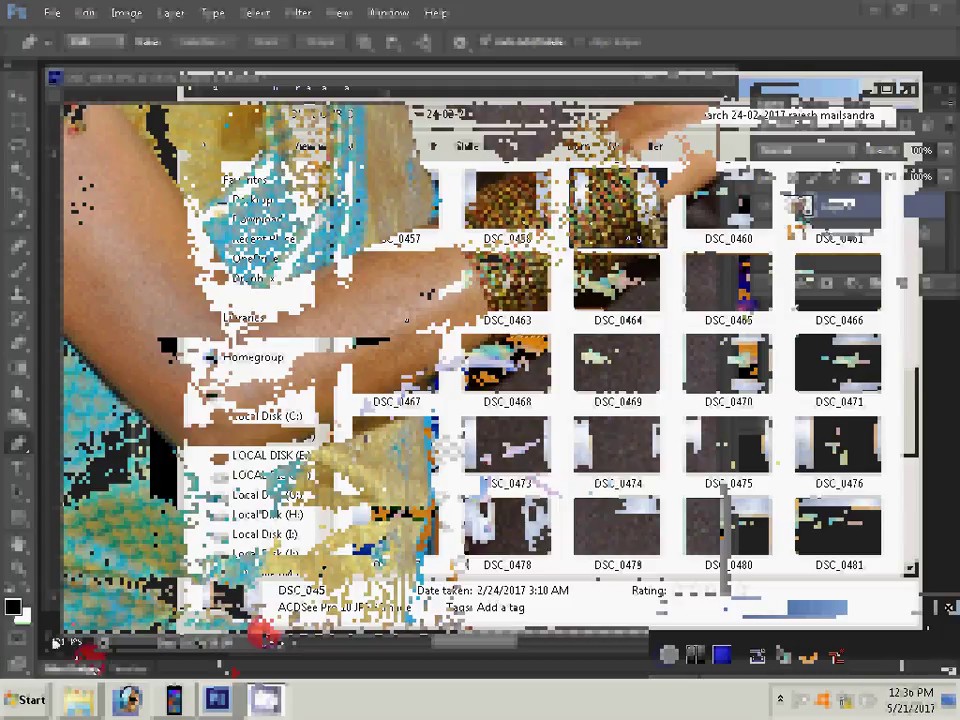
Move the unwanted shots into the Delete folder and select group photos DSC_0395 to DSC_0401.
{"action": "left_click", "coordinate": [505, 205]}
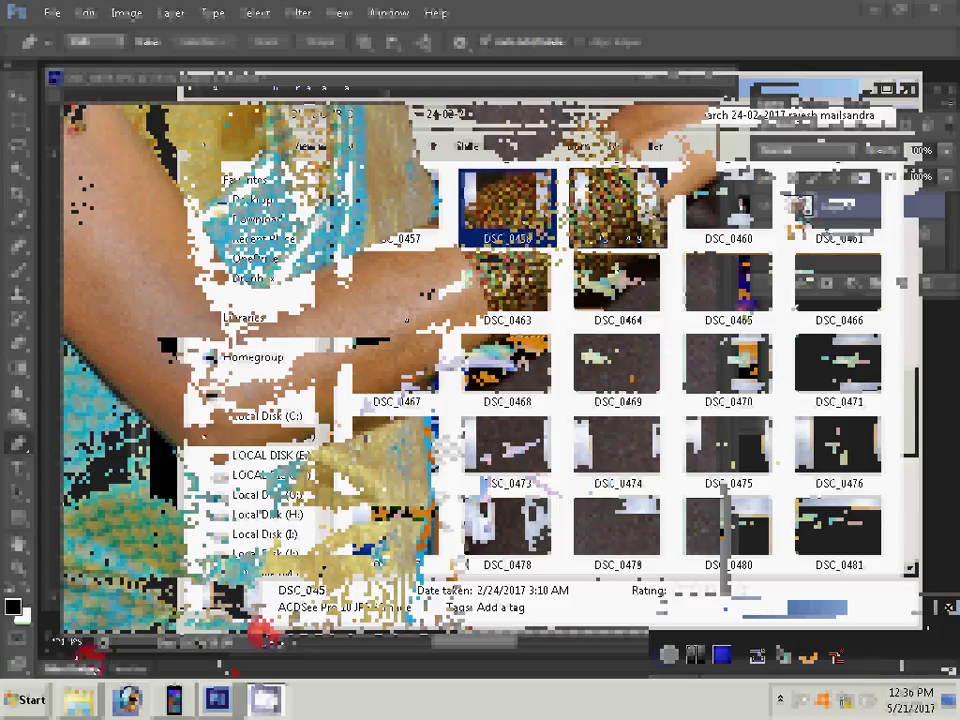
{"action": "scroll", "coordinate": [670, 370], "scroll_direction": "up", "scroll_amount": 3}
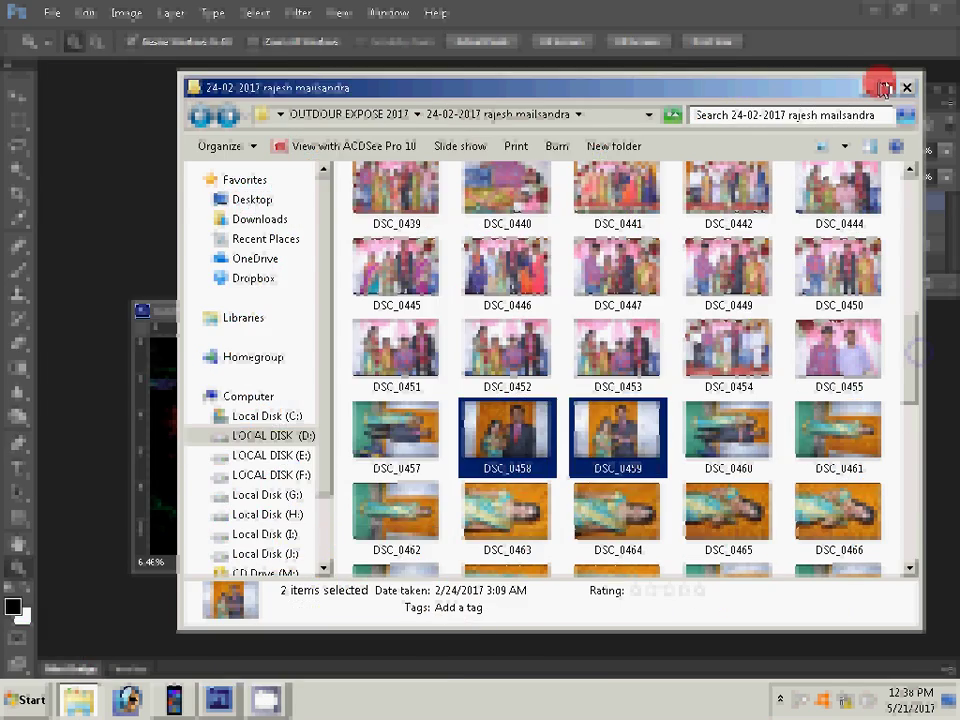
{"action": "left_click", "coordinate": [884, 88]}
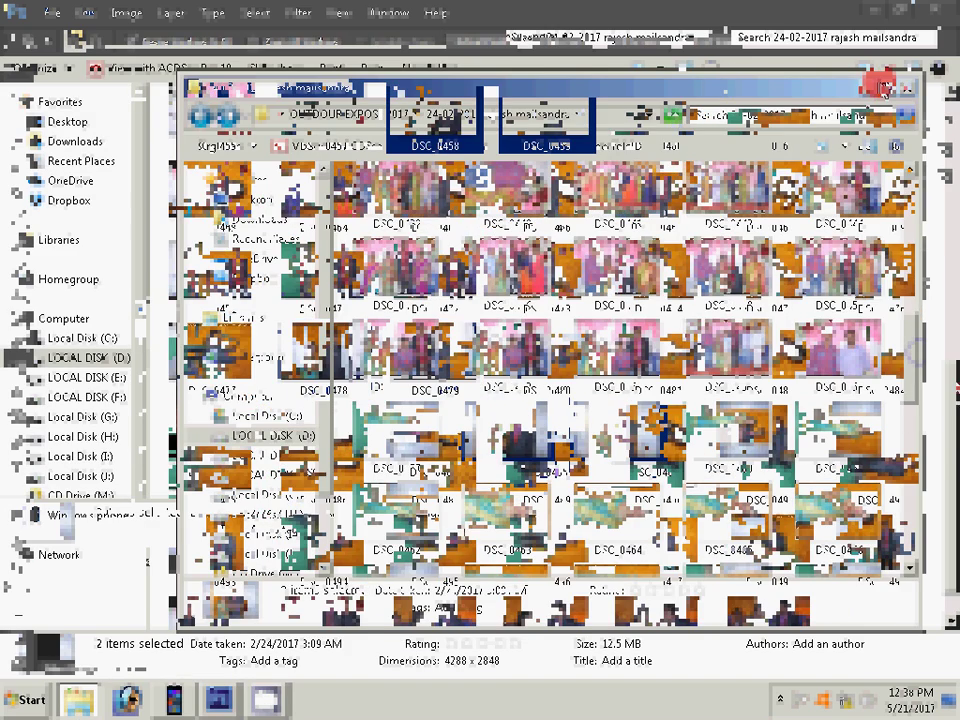
{"action": "scroll", "coordinate": [550, 350], "scroll_direction": "up", "scroll_amount": 3}
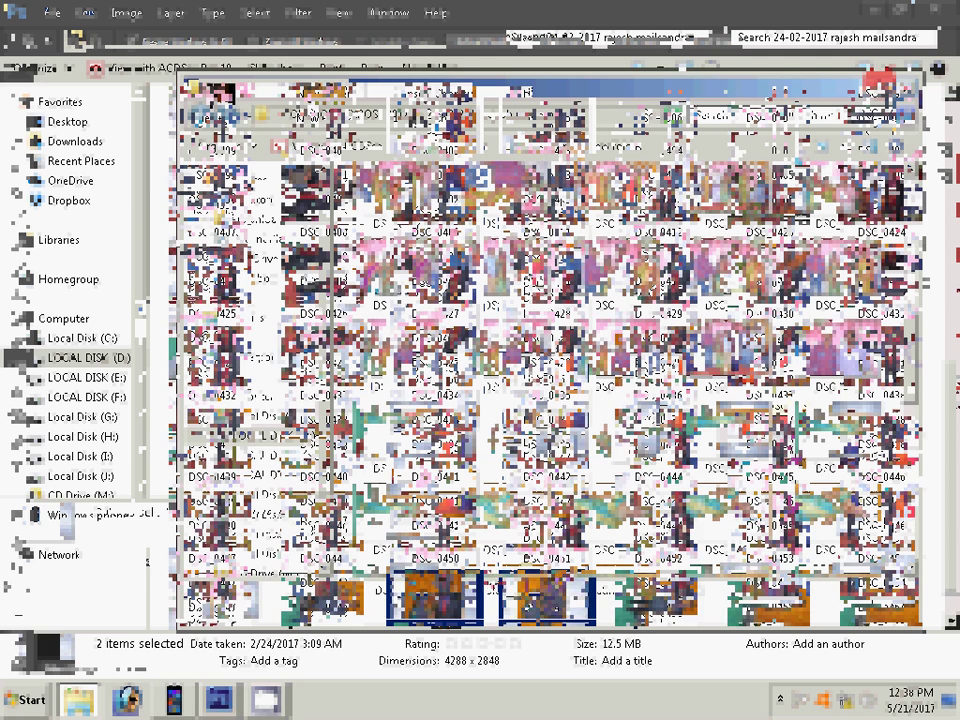
{"action": "scroll", "coordinate": [550, 350], "scroll_direction": "up", "scroll_amount": 3}
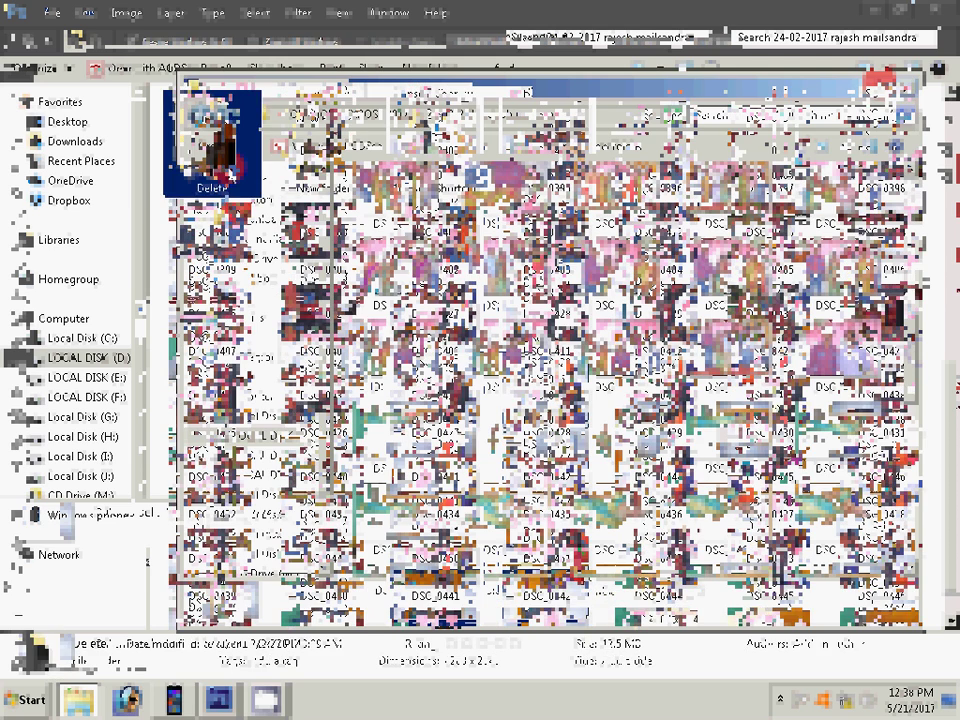
{"action": "left_click_drag", "start_coordinate": [220, 150], "coordinate": [228, 165]}
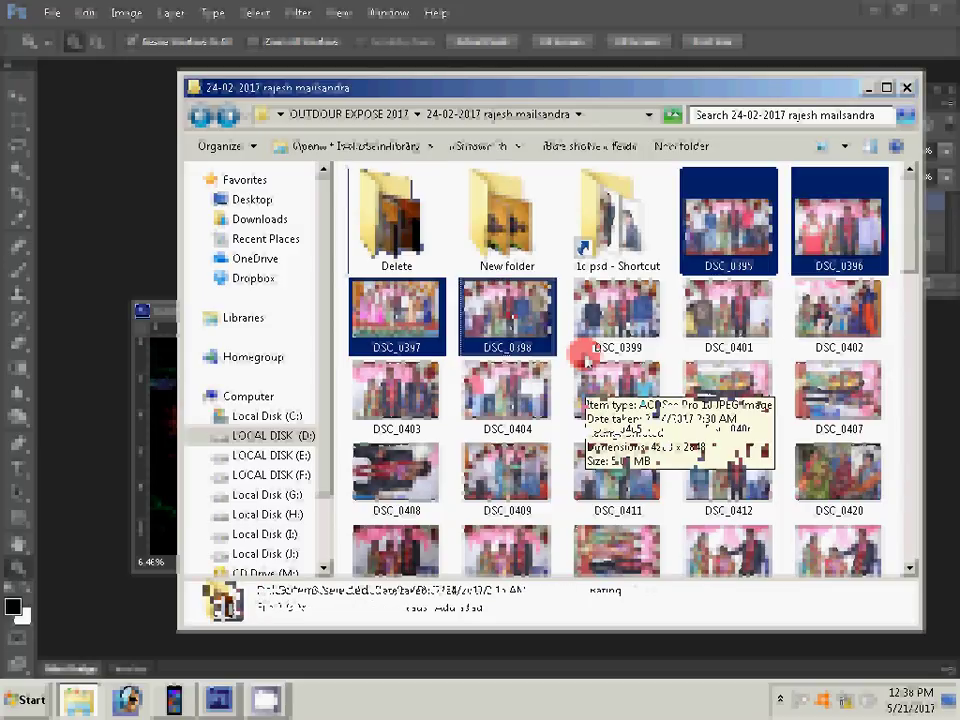
{"action": "key", "text": "shift+Right"}
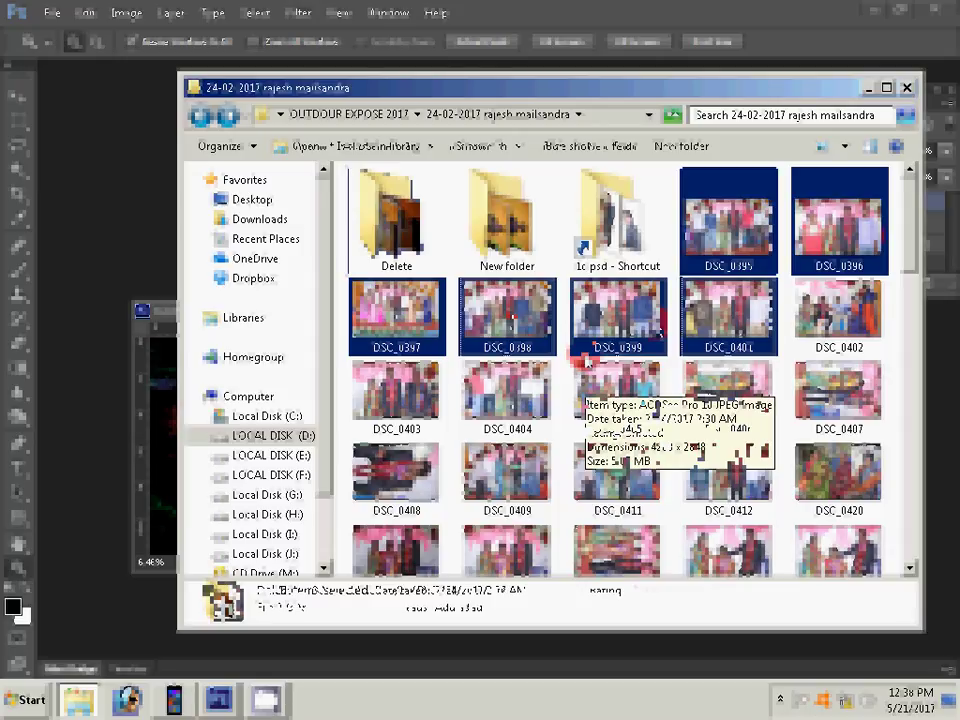
Open the six selected group photos, reset default colours, and dock the banner window with the tabs.
{"action": "left_click", "coordinate": [90, 165]}
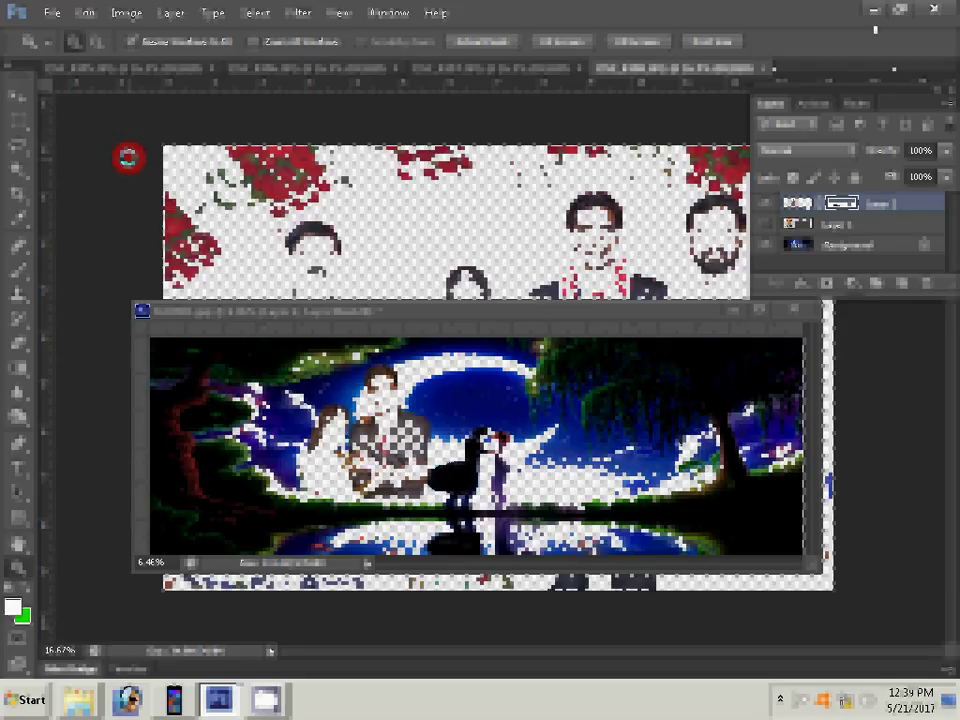
{"action": "key", "text": "d"}
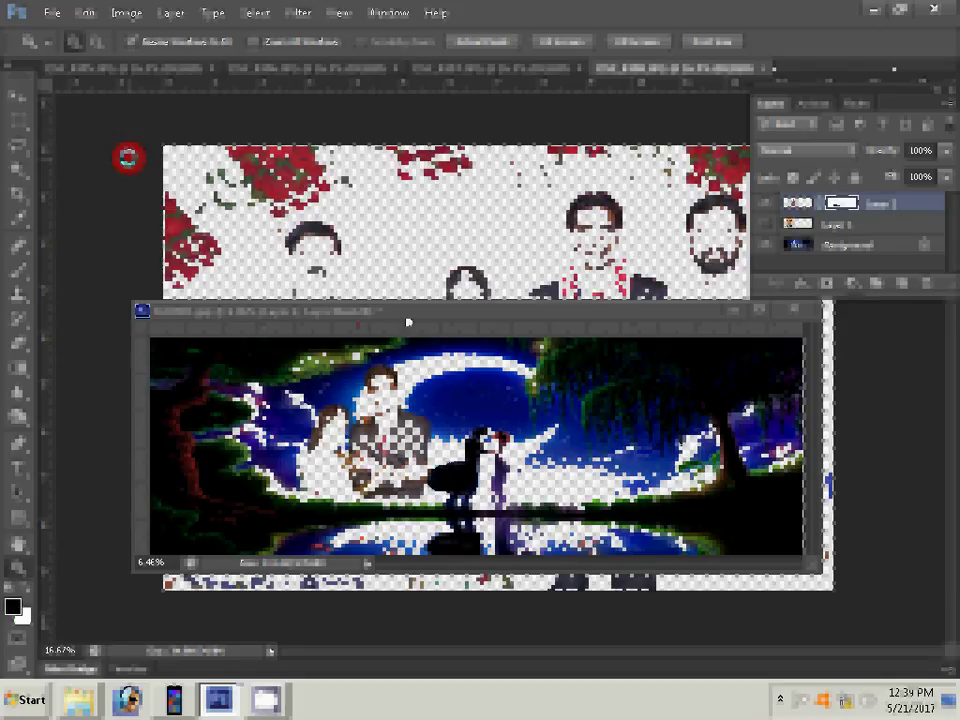
{"action": "left_click_drag", "start_coordinate": [408, 322], "coordinate": [450, 75]}
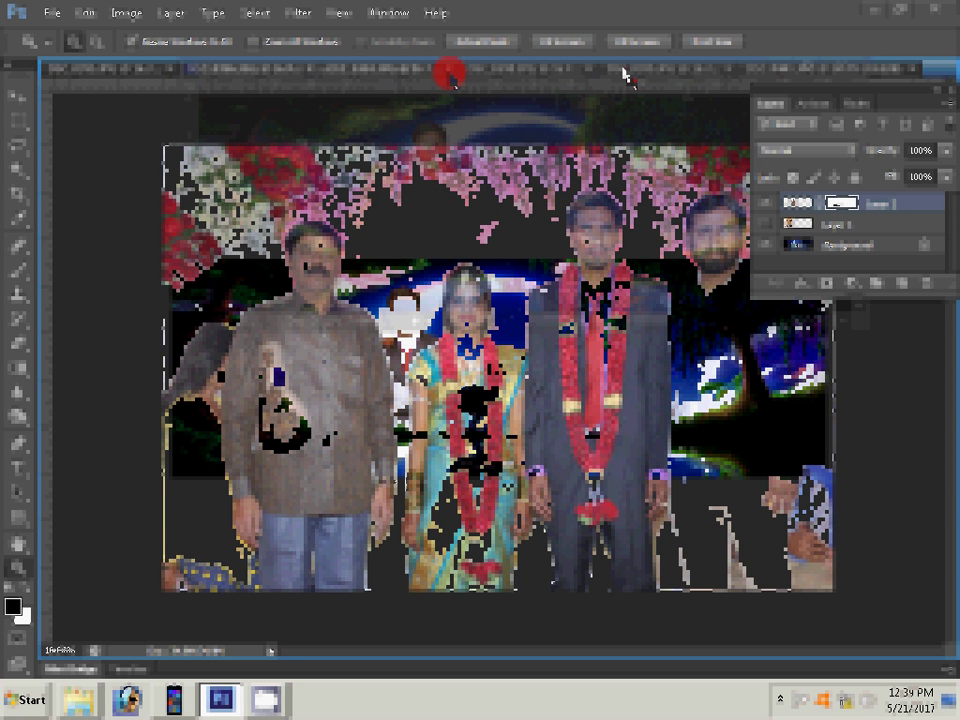
Set the group photo's image width to 3, then close DSC_0491 without saving.
{"action": "key", "text": "ctrl+alt+i"}
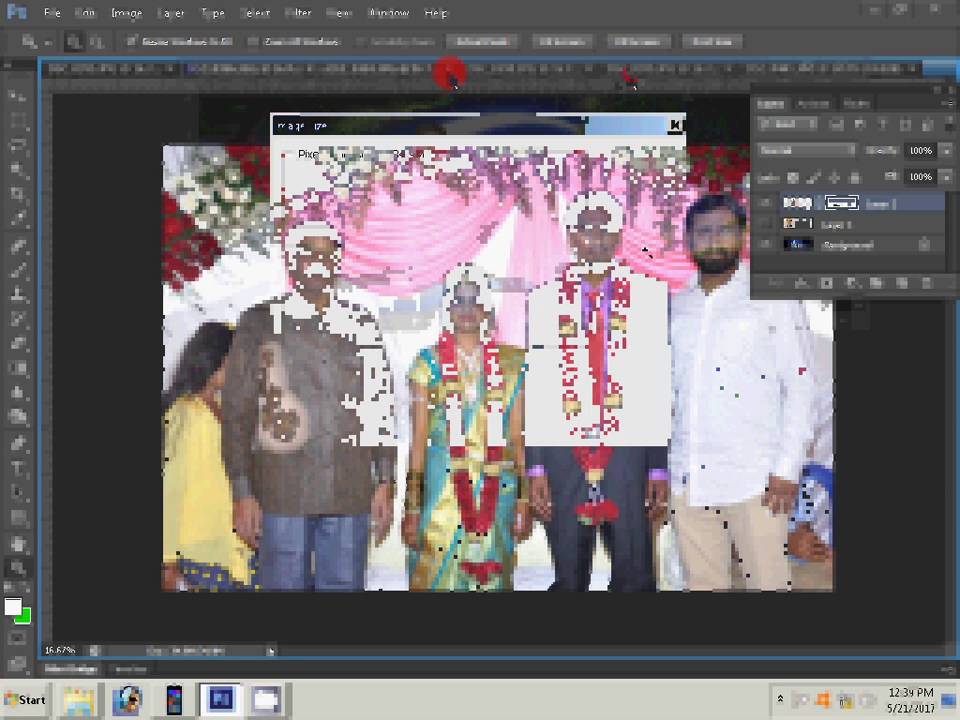
{"action": "key", "text": "Escape"}
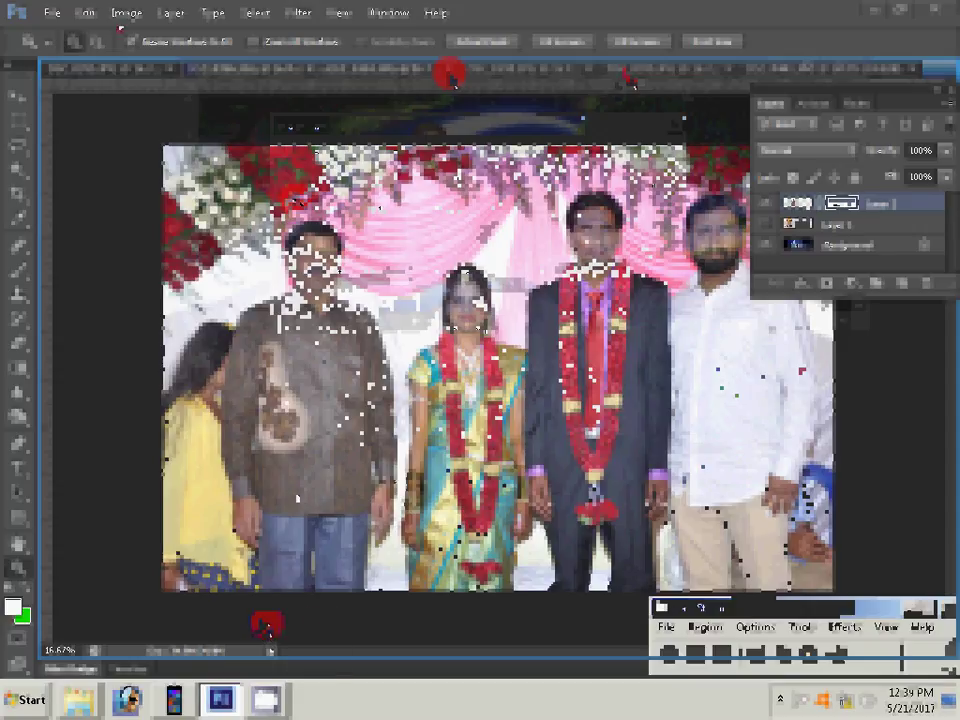
{"action": "left_click", "coordinate": [126, 13]}
{"action": "left_click", "coordinate": [128, 148]}
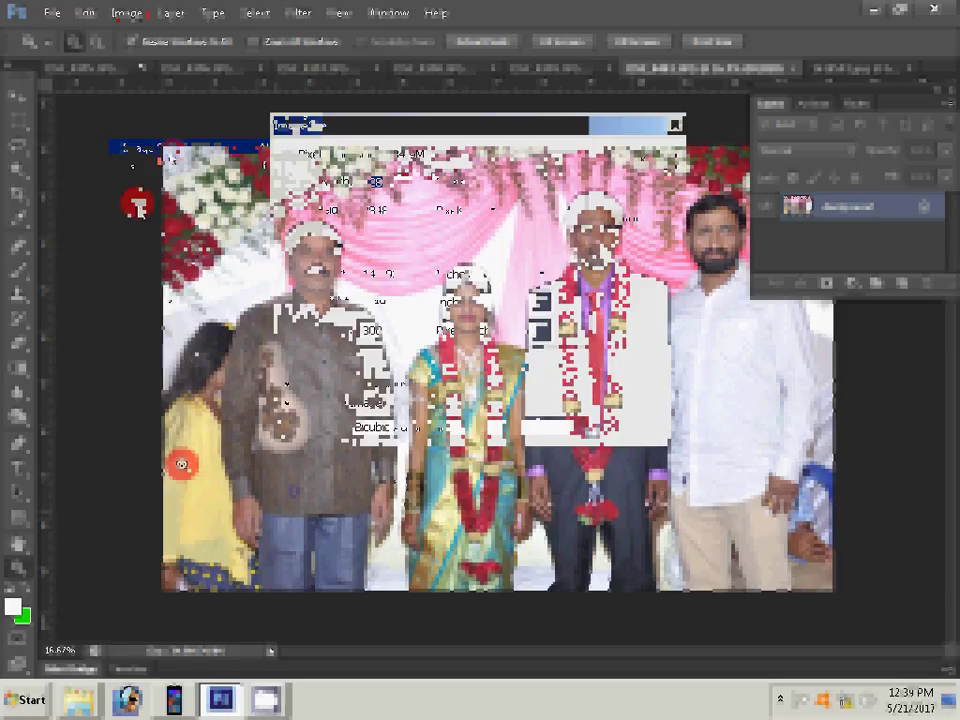
{"action": "key", "text": "Tab"}
{"action": "key", "text": "Tab"}
{"action": "type", "text": "3"}
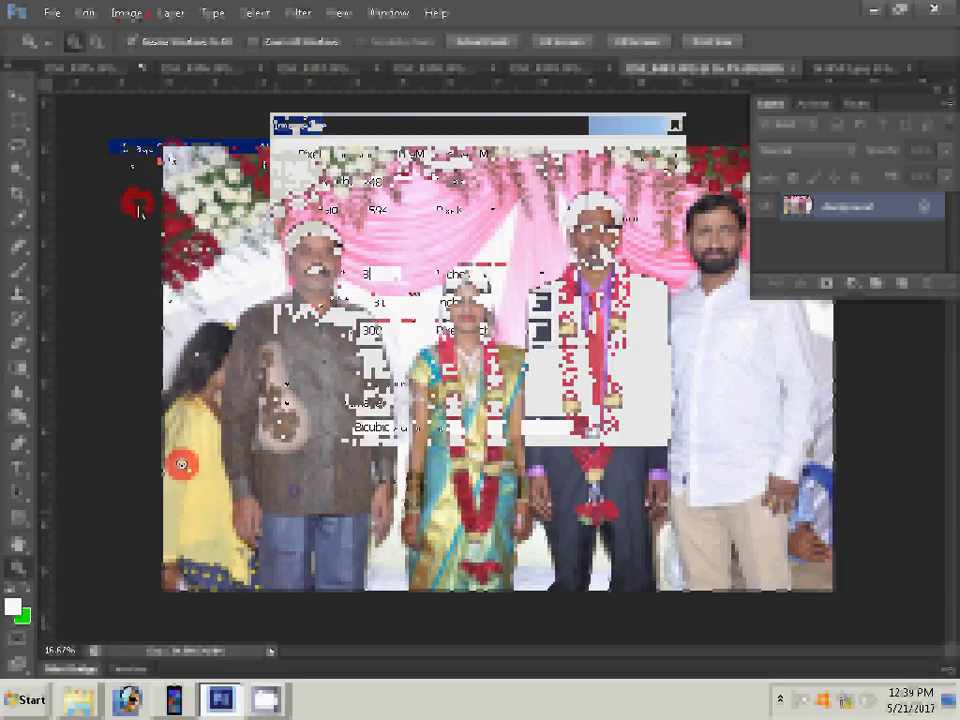
{"action": "key", "text": "Return"}
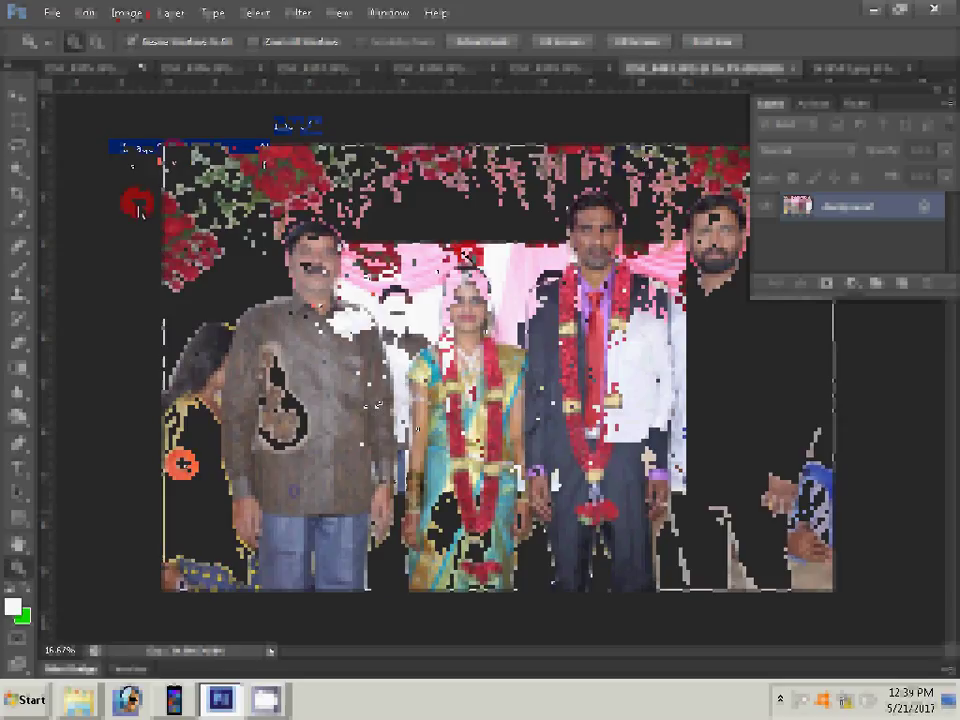
{"action": "left_click", "coordinate": [335, 197]}
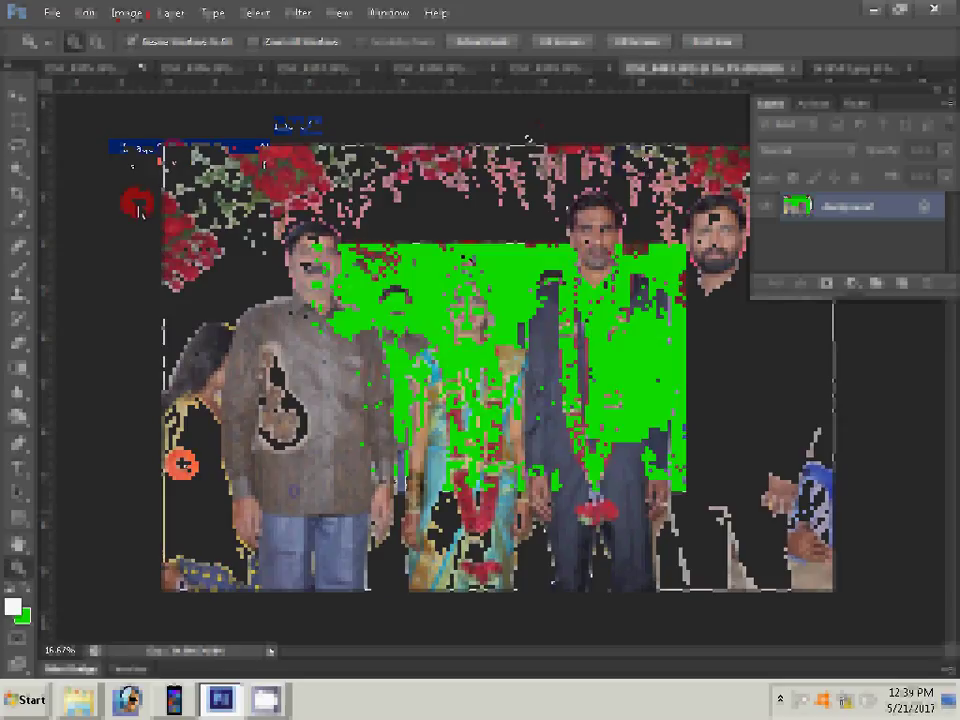
{"action": "left_click", "coordinate": [798, 68]}
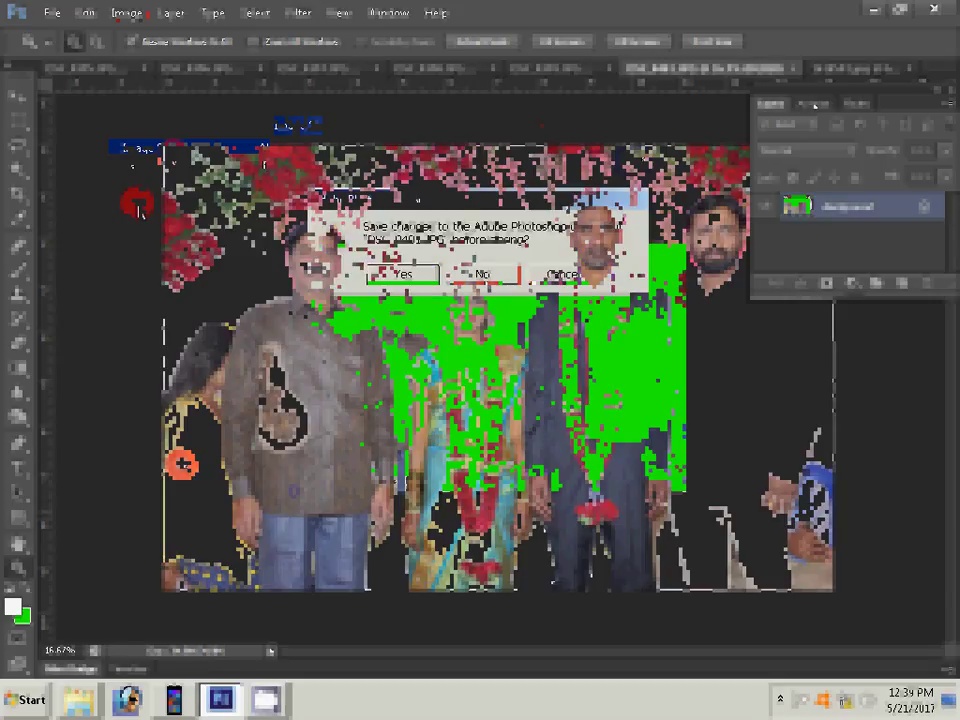
{"action": "left_click", "coordinate": [483, 274]}
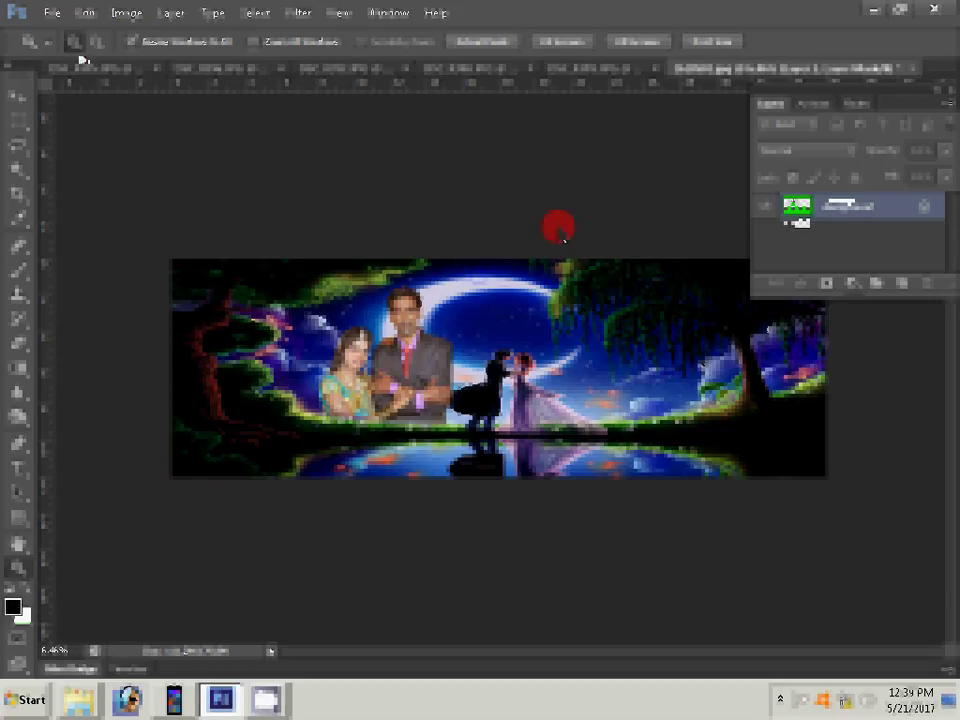
Paste the group photo into the banner and move it to the lower-right corner.
{"action": "left_click", "coordinate": [85, 12]}
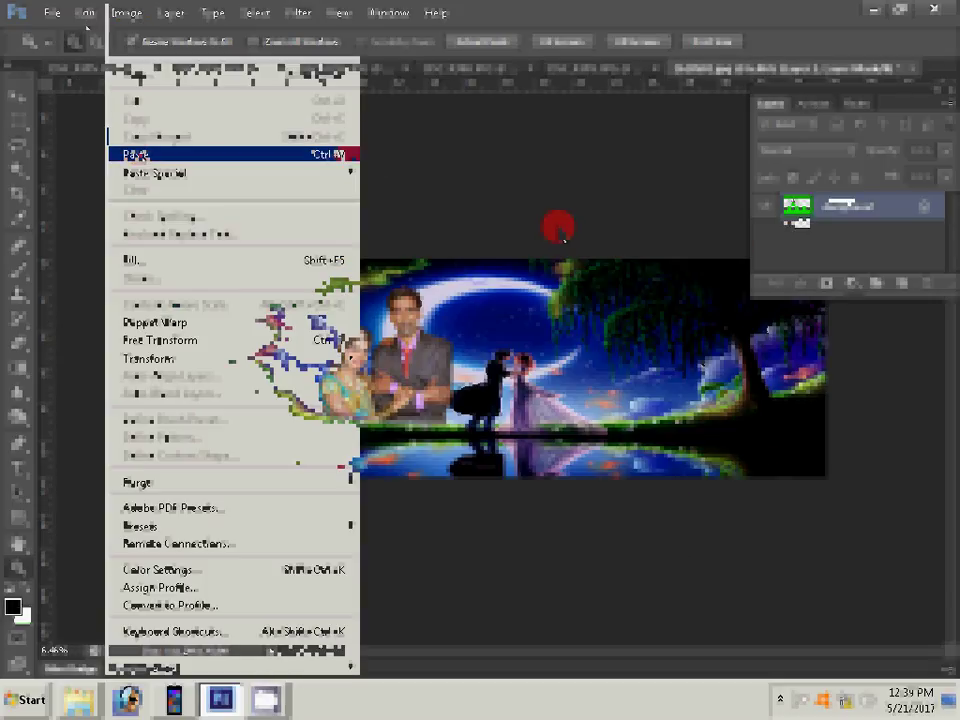
{"action": "left_click", "coordinate": [143, 155]}
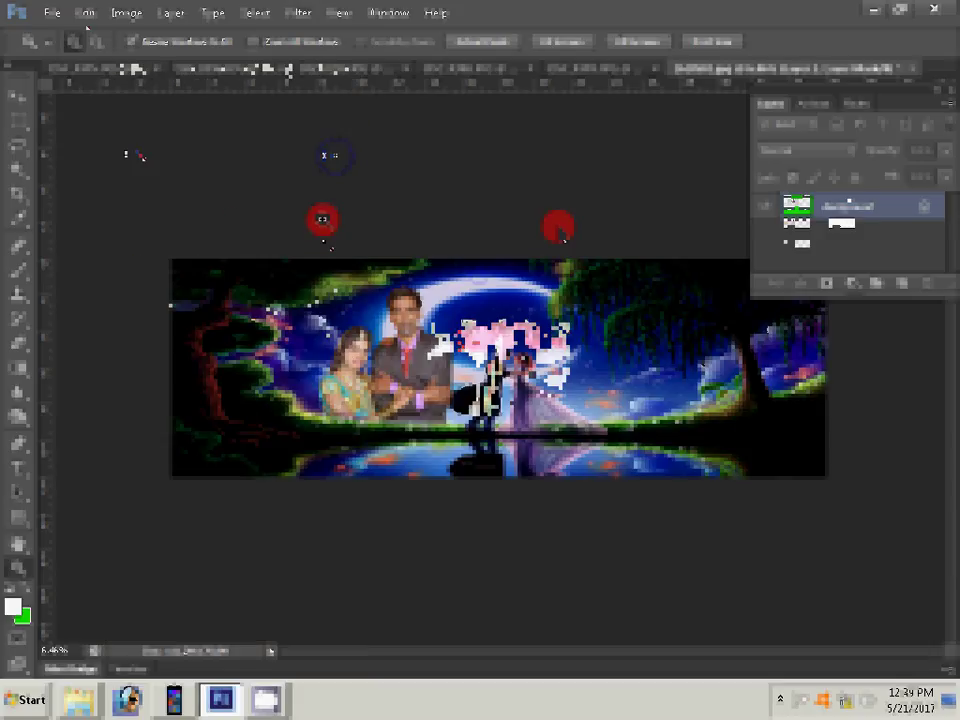
{"action": "key", "text": "v"}
{"action": "left_click_drag", "start_coordinate": [467, 338], "coordinate": [684, 385]}
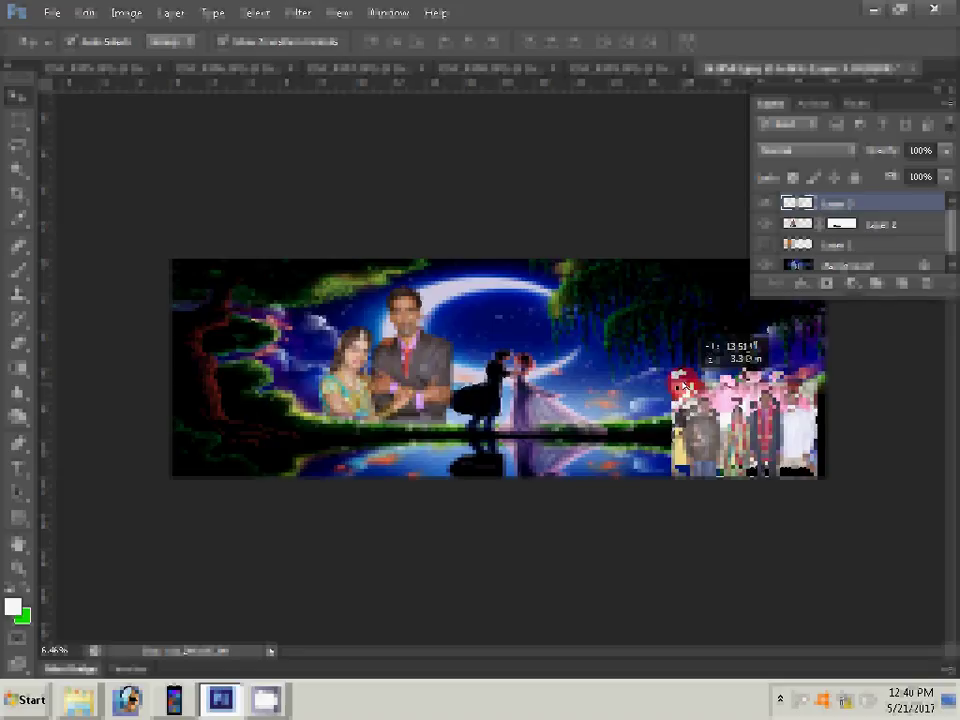
Resize DSC_0399 to 8 inches wide, close it unsaved, and bring it into the banner.
{"action": "left_click_drag", "start_coordinate": [624, 70], "coordinate": [553, 278]}
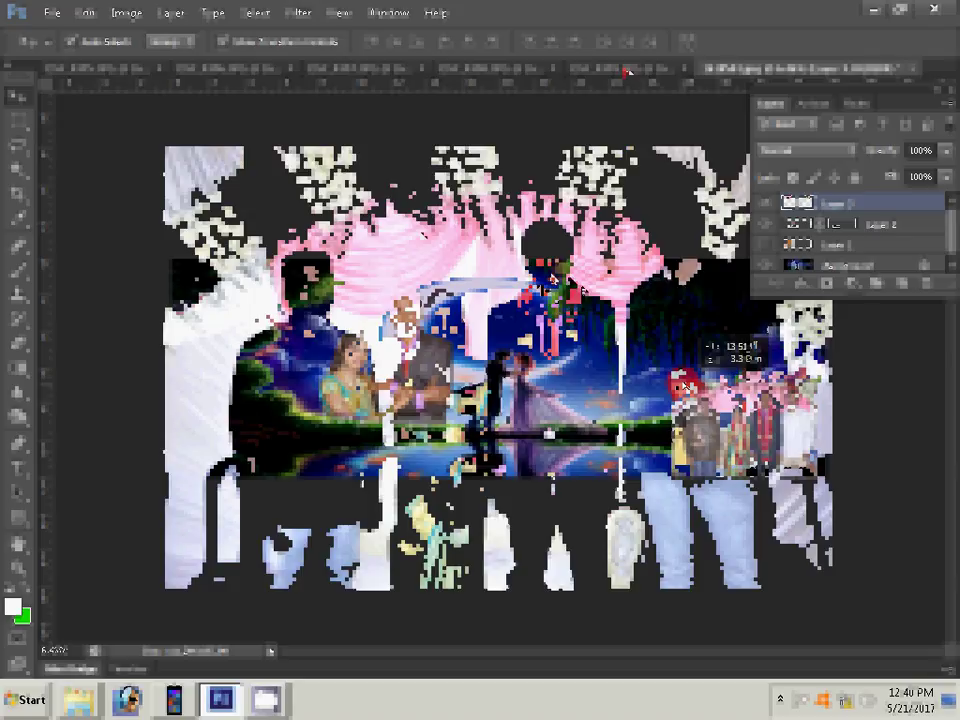
{"action": "key", "text": "ctrl+alt+i"}
{"action": "key", "text": "Tab"}
{"action": "key", "text": "Tab"}
{"action": "type", "text": "8"}
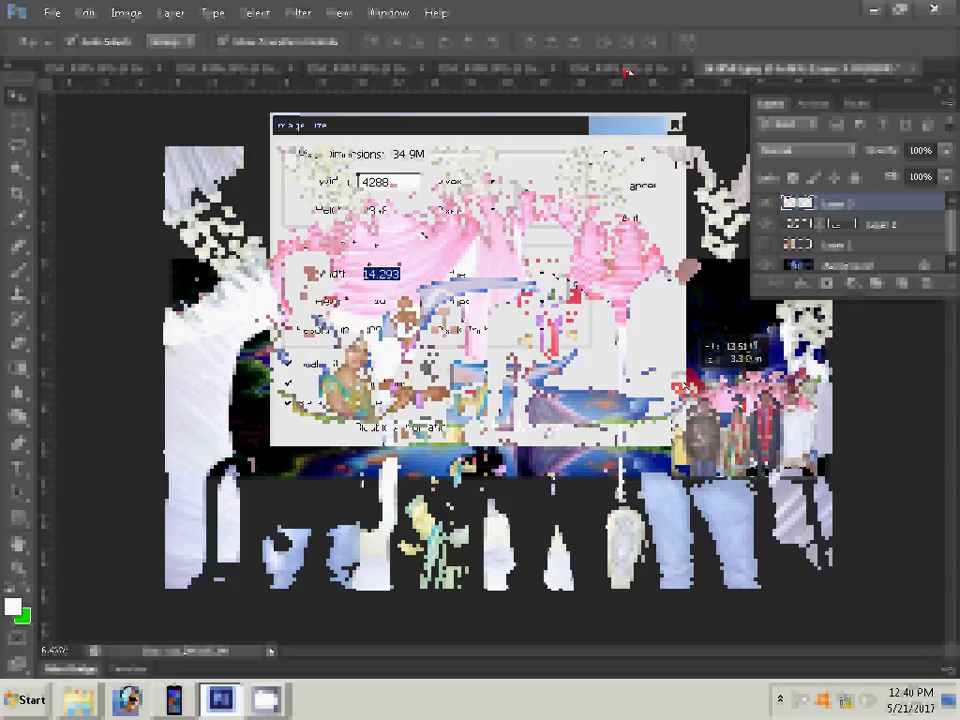
{"action": "key", "text": "Return"}
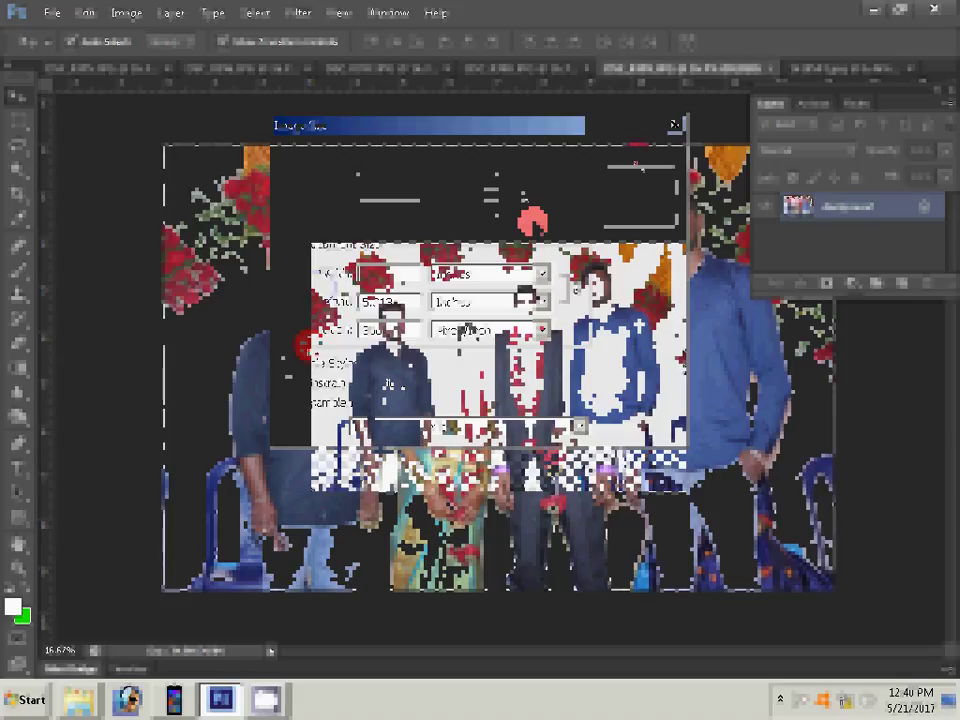
{"action": "key", "text": "ctrl+w"}
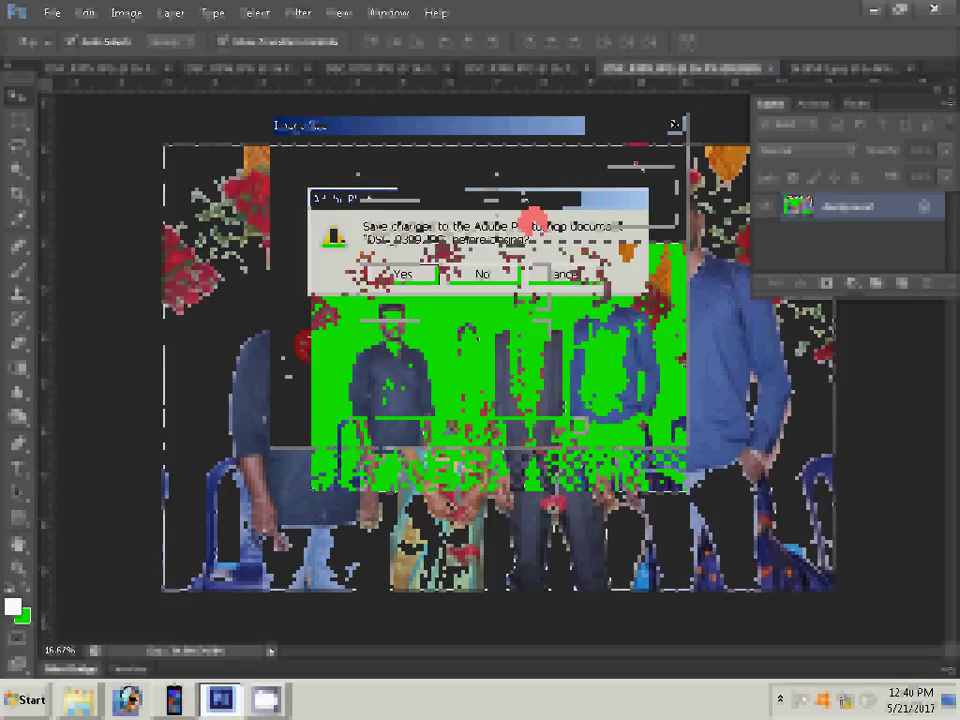
{"action": "left_click", "coordinate": [483, 273]}
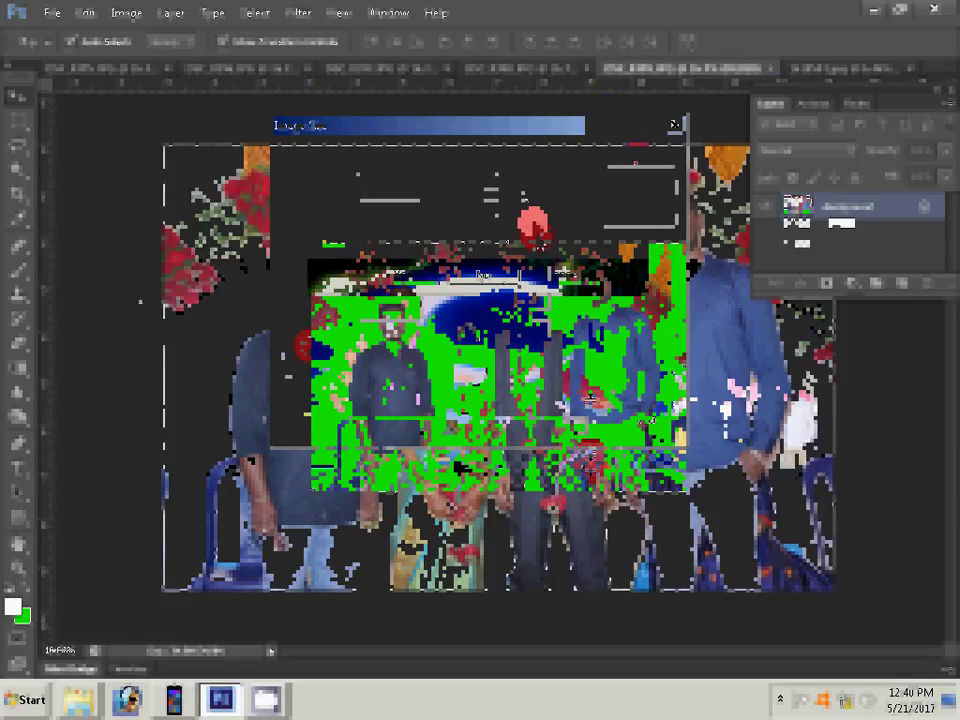
{"action": "left_click_drag", "start_coordinate": [460, 469], "coordinate": [772, 363]}
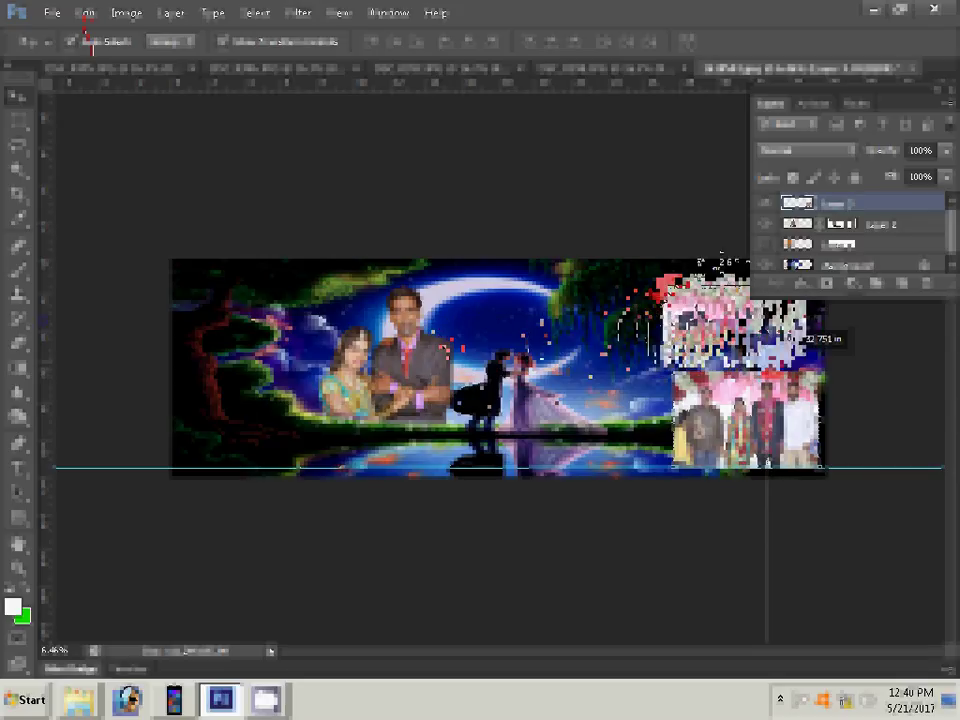
Position the second photo at top right, then resize the third to 8 inches and close it unsaved.
{"action": "left_click_drag", "start_coordinate": [670, 292], "coordinate": [681, 290]}
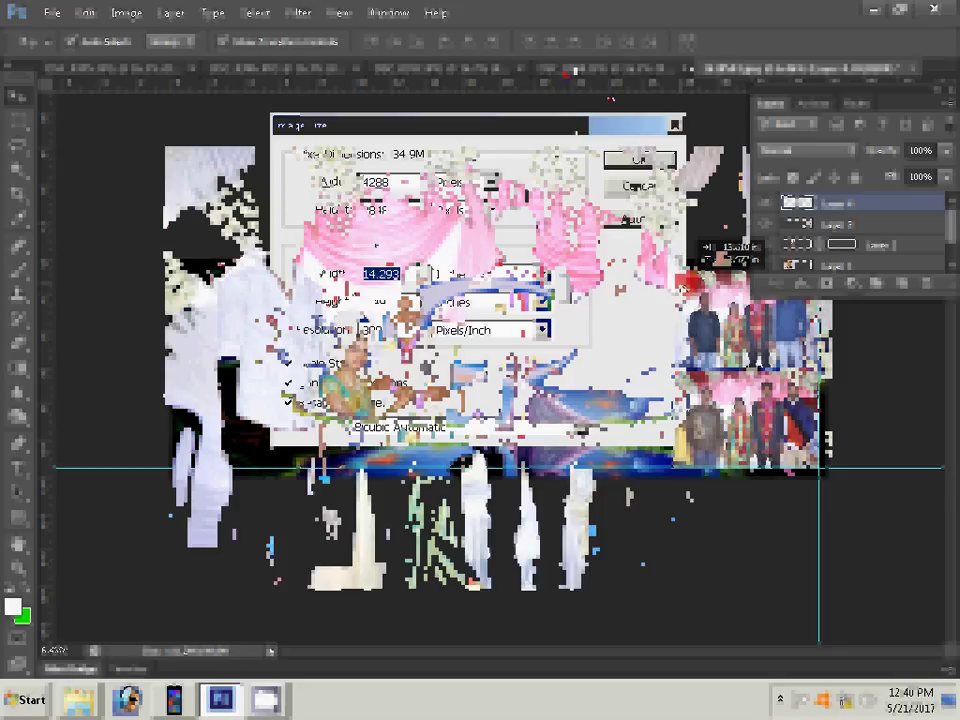
{"action": "type", "text": "8"}
{"action": "left_click", "coordinate": [641, 163]}
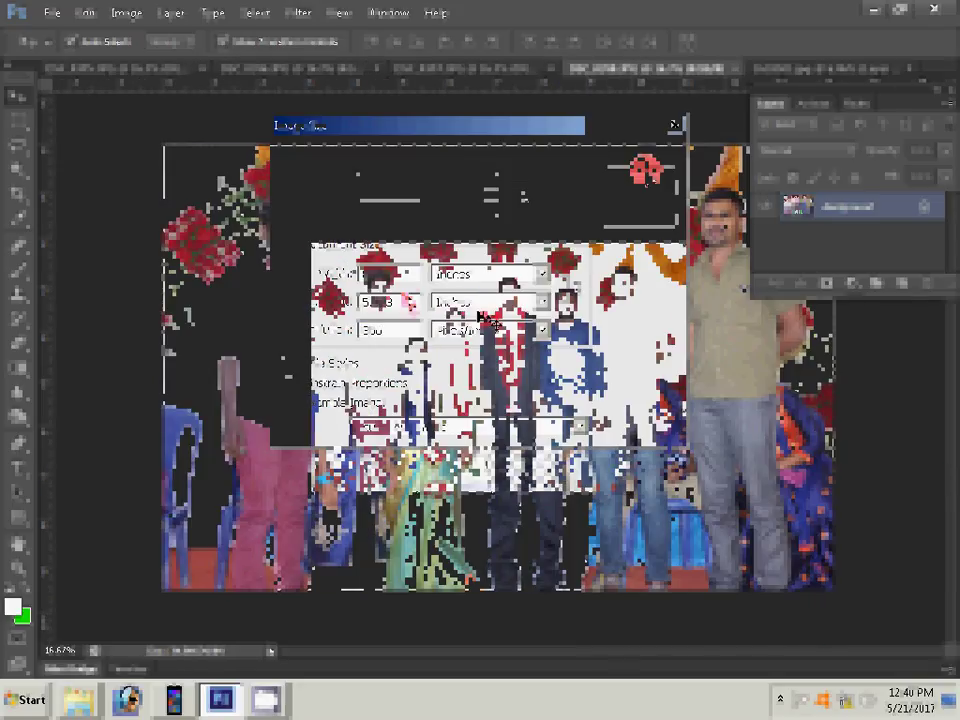
{"action": "left_click", "coordinate": [737, 68]}
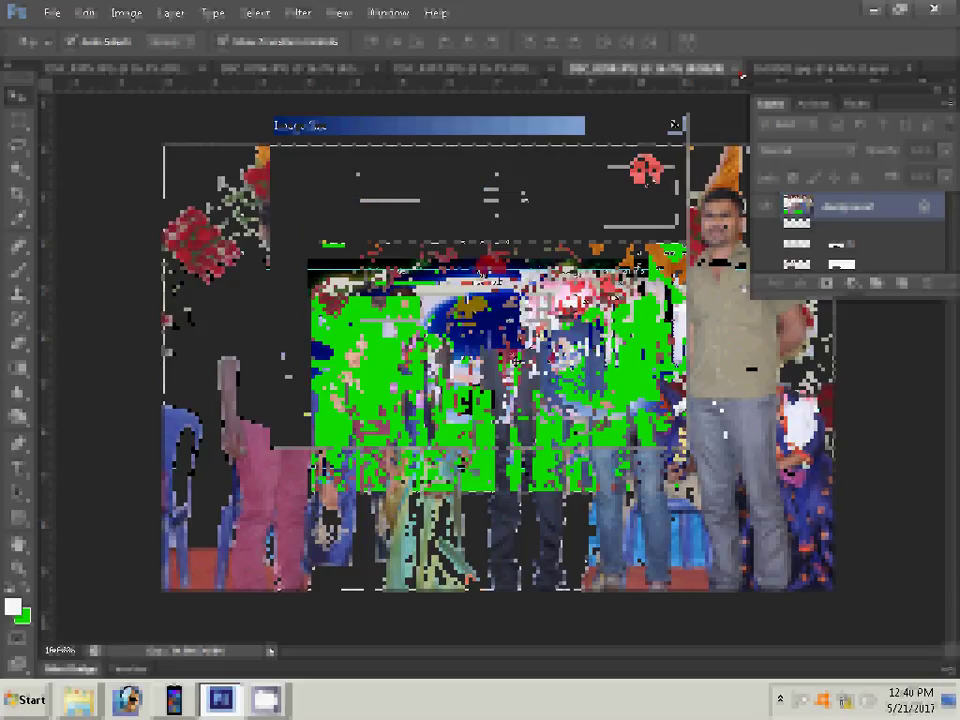
{"action": "left_click", "coordinate": [645, 170]}
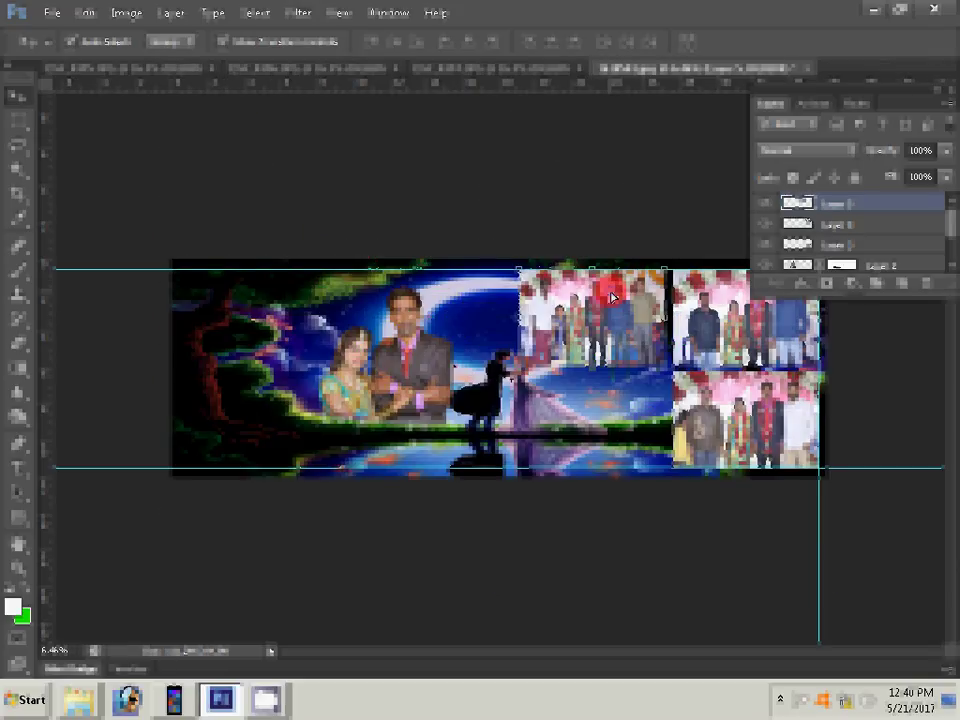
Lower the photo layer's opacity to 40% and zoom out to see the whole banner.
{"action": "key", "text": "x"}
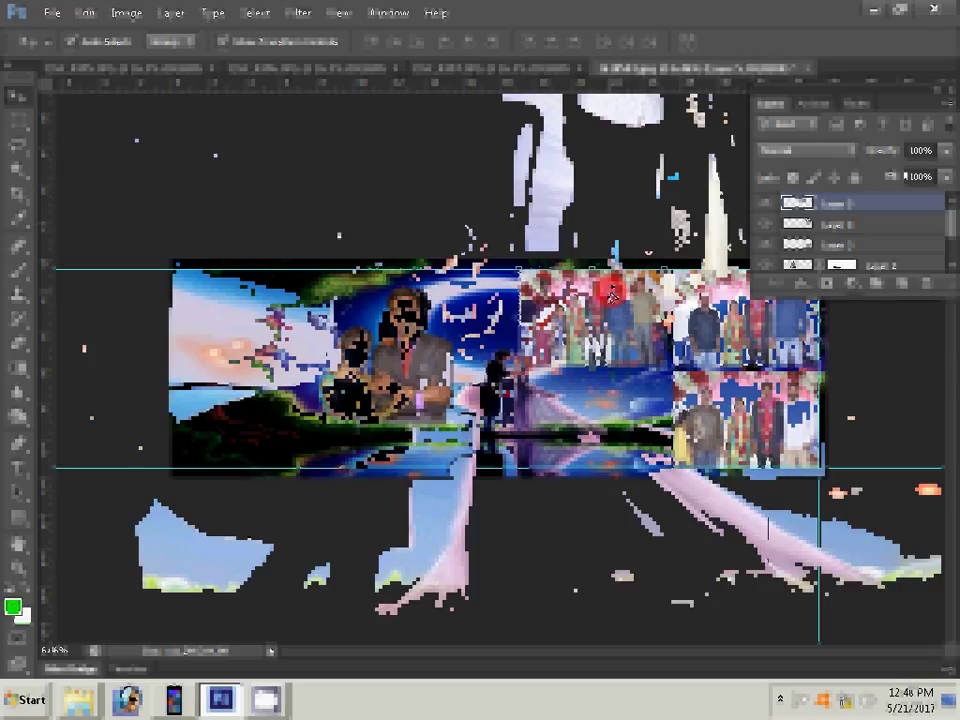
{"action": "left_click", "coordinate": [946, 150]}
{"action": "left_click_drag", "start_coordinate": [917, 178], "coordinate": [901, 184]}
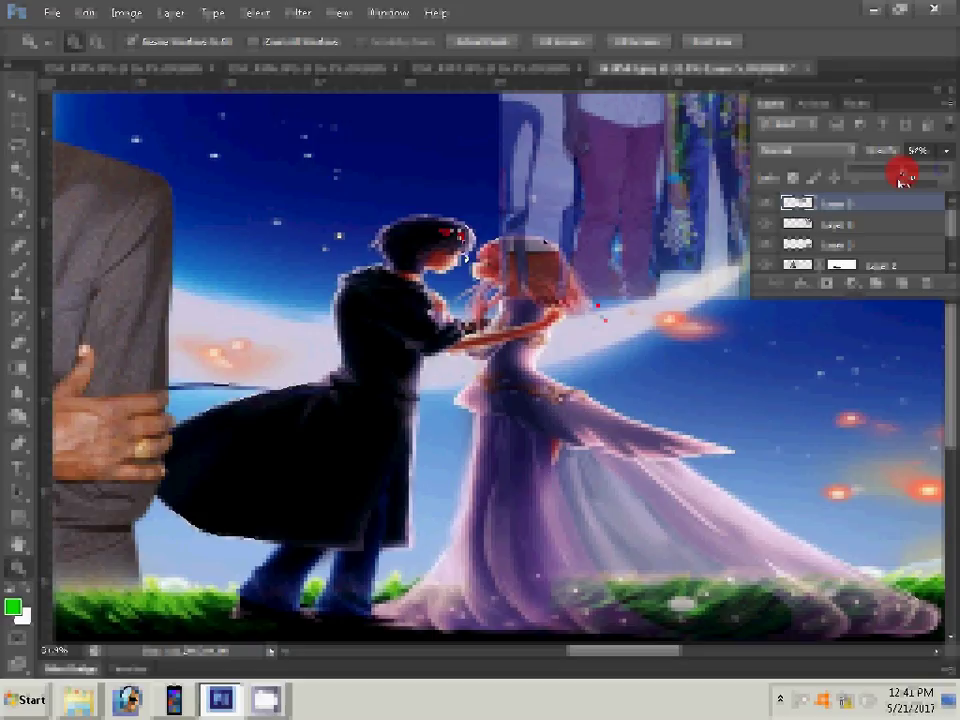
{"action": "left_click_drag", "start_coordinate": [903, 180], "coordinate": [894, 180]}
{"action": "key", "text": "p"}
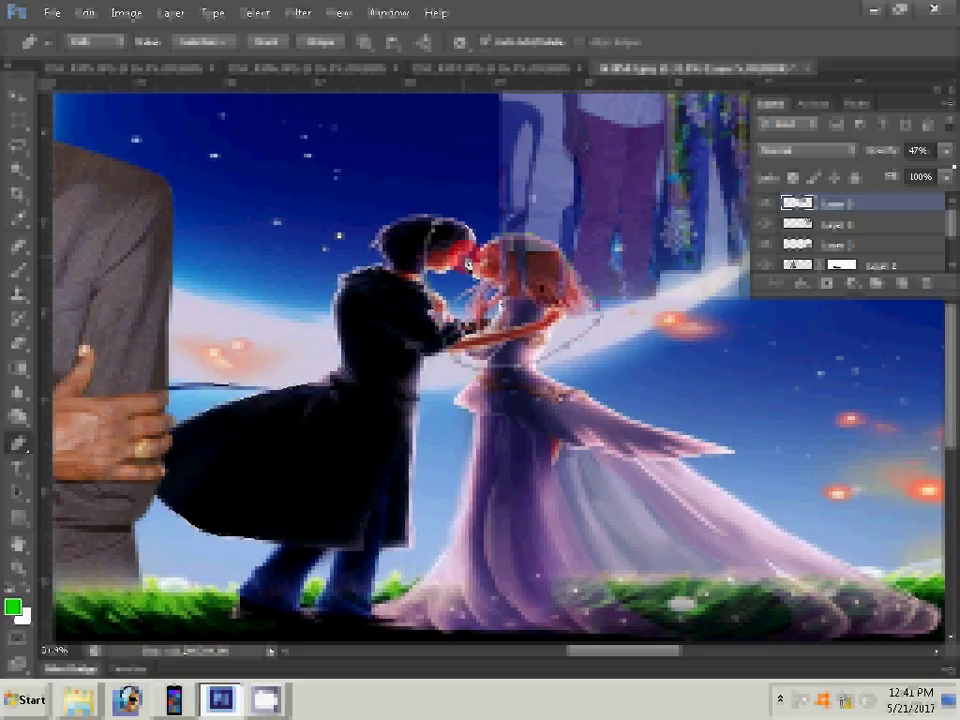
{"action": "key", "text": "4"}
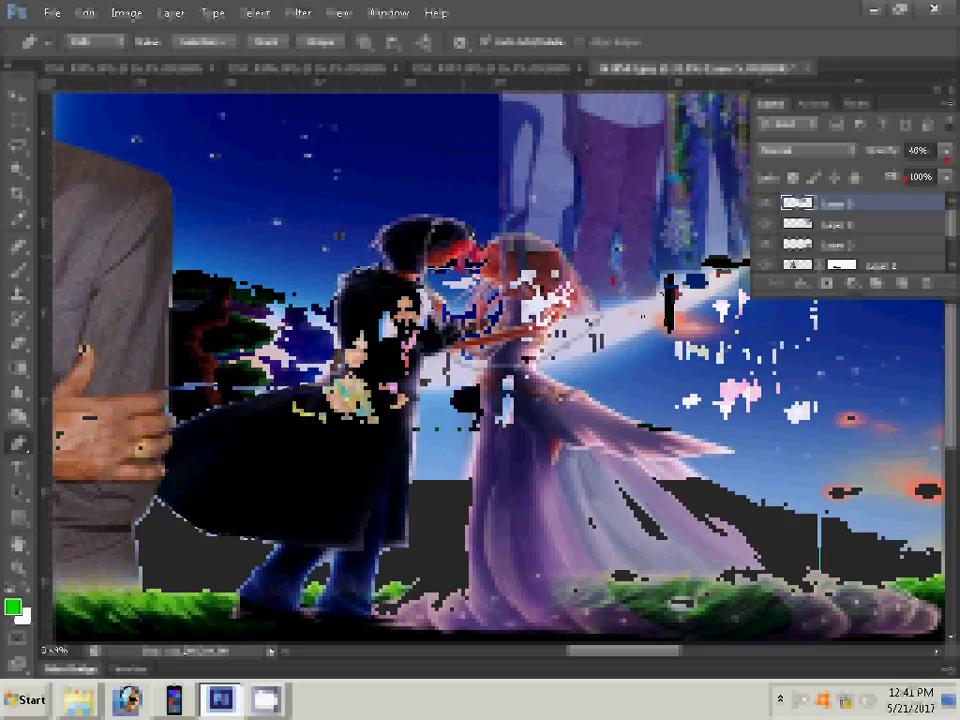
{"action": "key", "text": "z"}
{"action": "key", "text": "ctrl+0"}
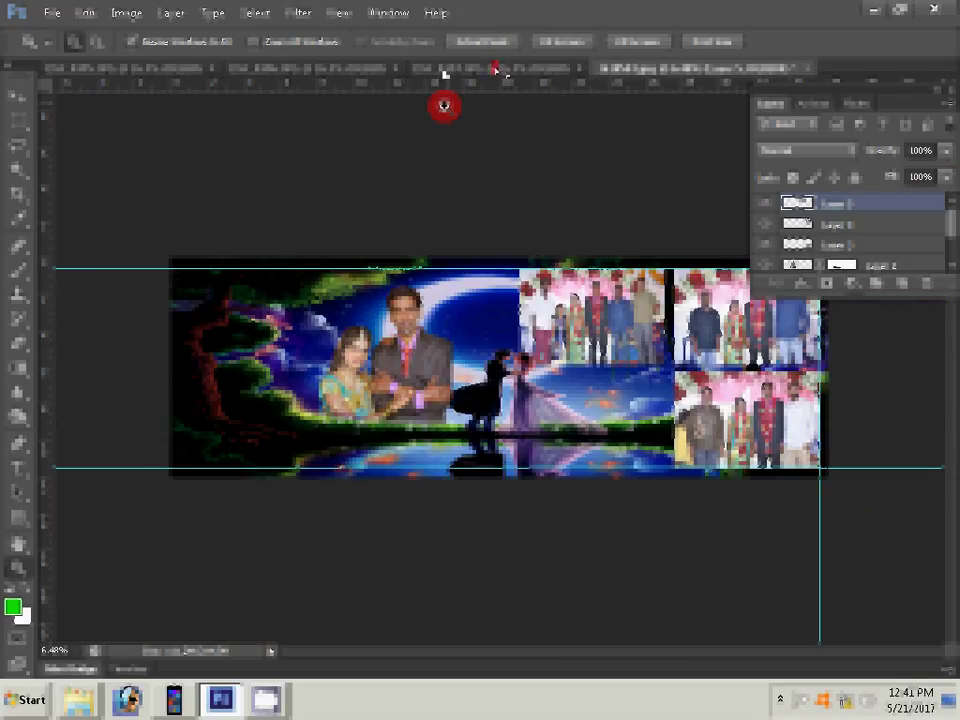
Resize the fourth group photo and close its source document without saving.
{"action": "left_click", "coordinate": [494, 68]}
{"action": "key", "text": "ctrl+alt+i"}
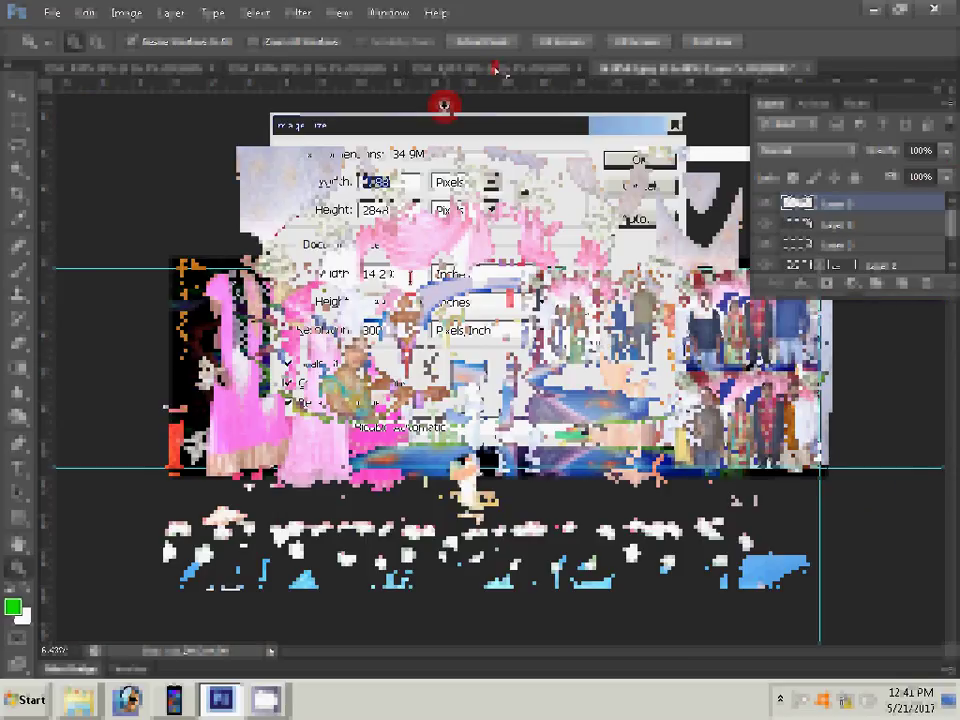
{"action": "key", "text": "Return"}
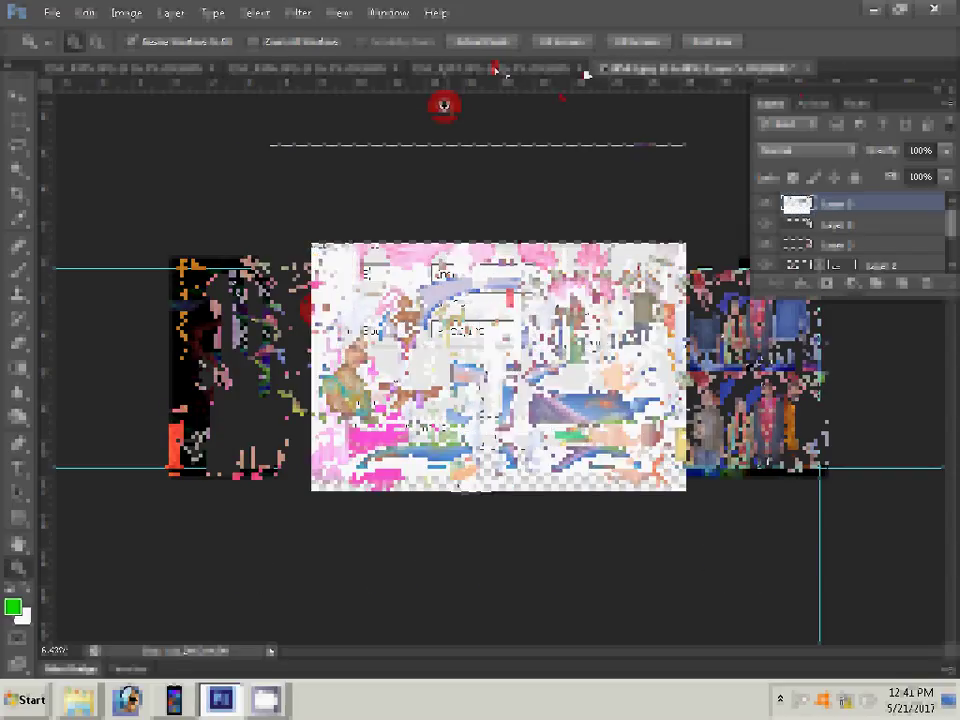
{"action": "key", "text": "ctrl+alt+w"}
{"action": "left_click", "coordinate": [490, 272]}
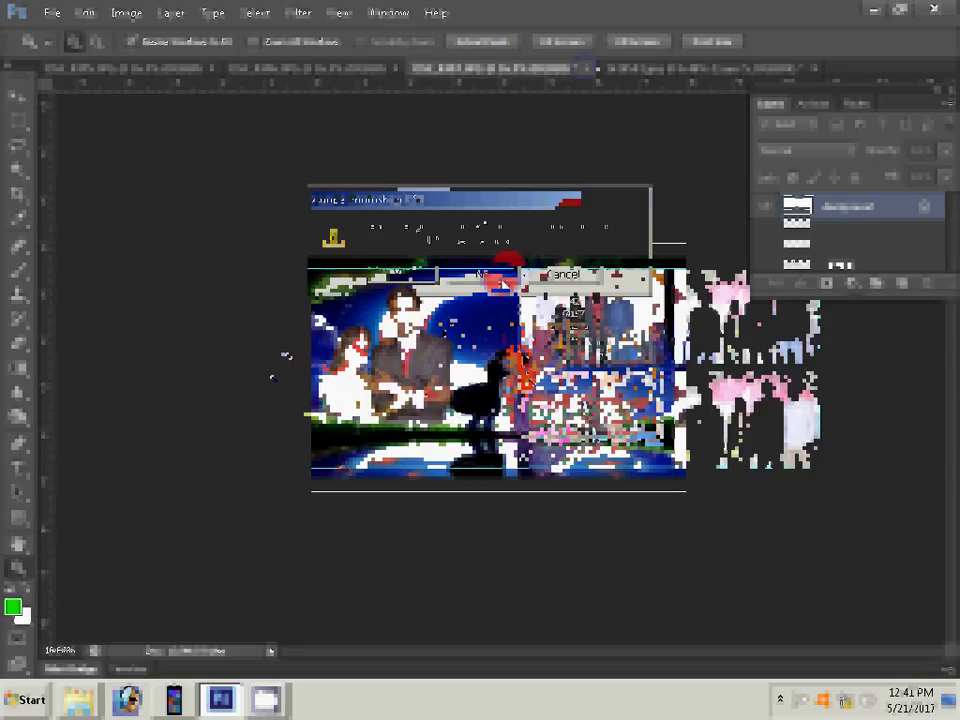
{"action": "left_click", "coordinate": [480, 276]}
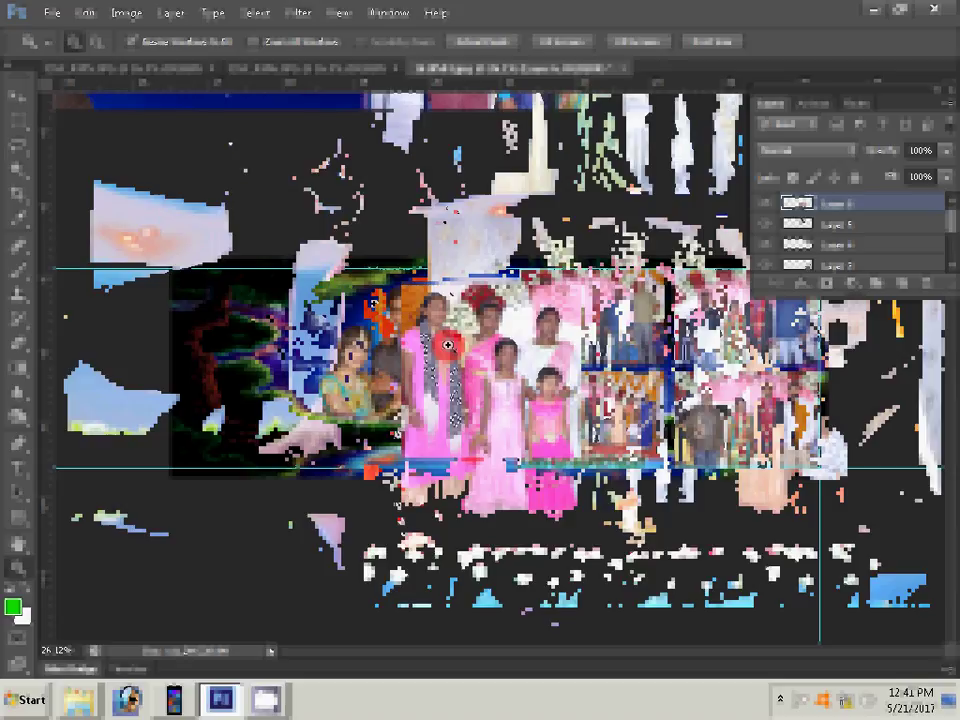
Adjust the zoom and fit the whole banner on screen.
{"action": "key", "text": "p"}
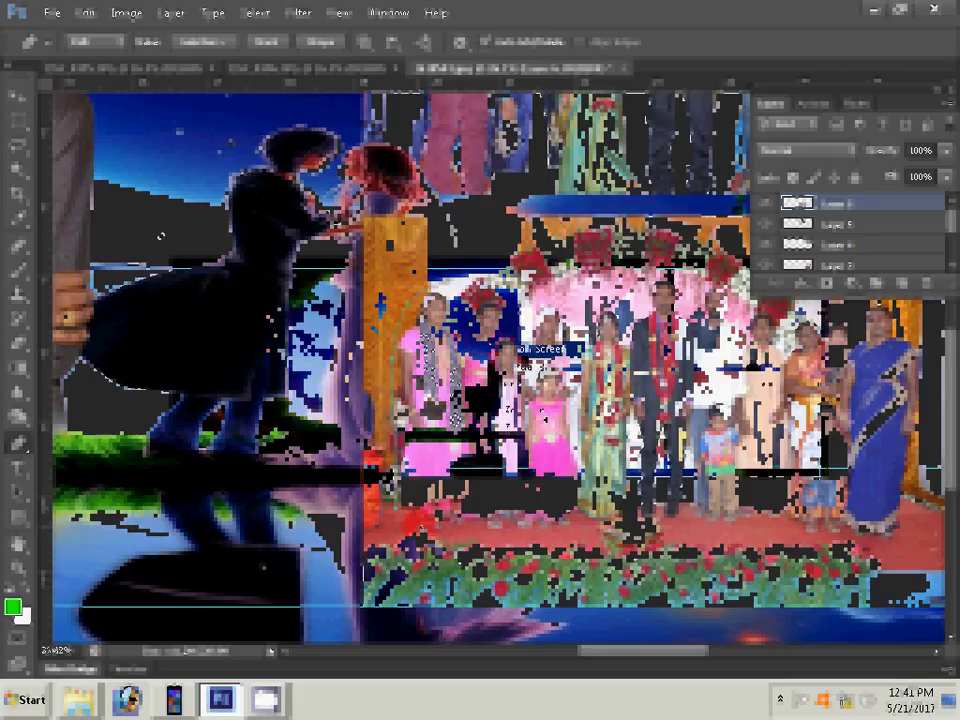
{"action": "key", "text": "z"}
{"action": "left_click", "coordinate": [318, 248], "text": "alt"}
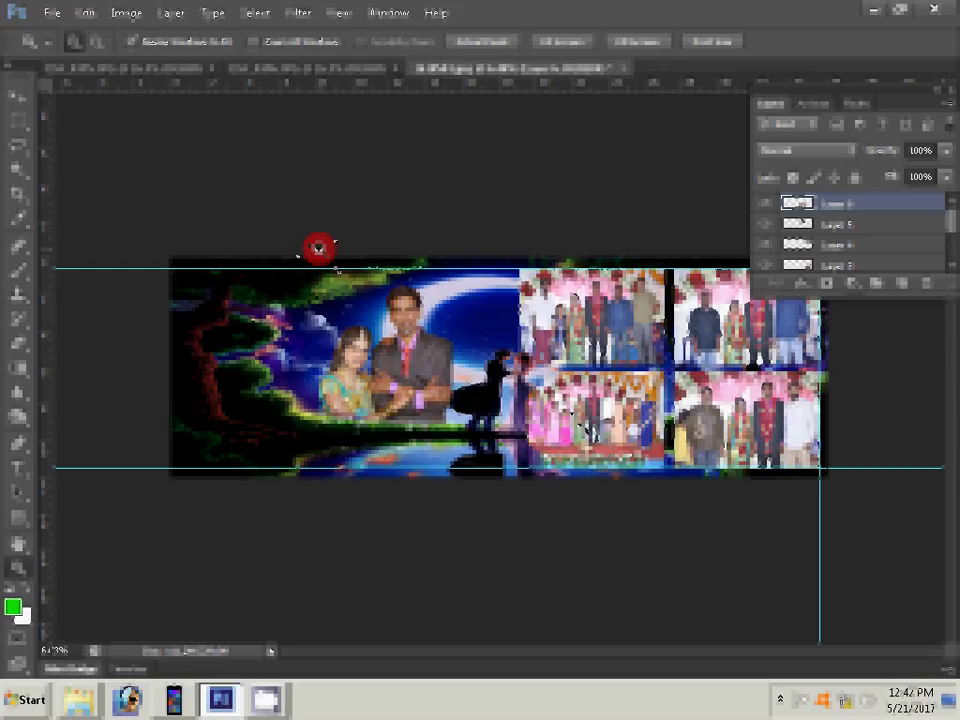
{"action": "left_click", "coordinate": [318, 248]}
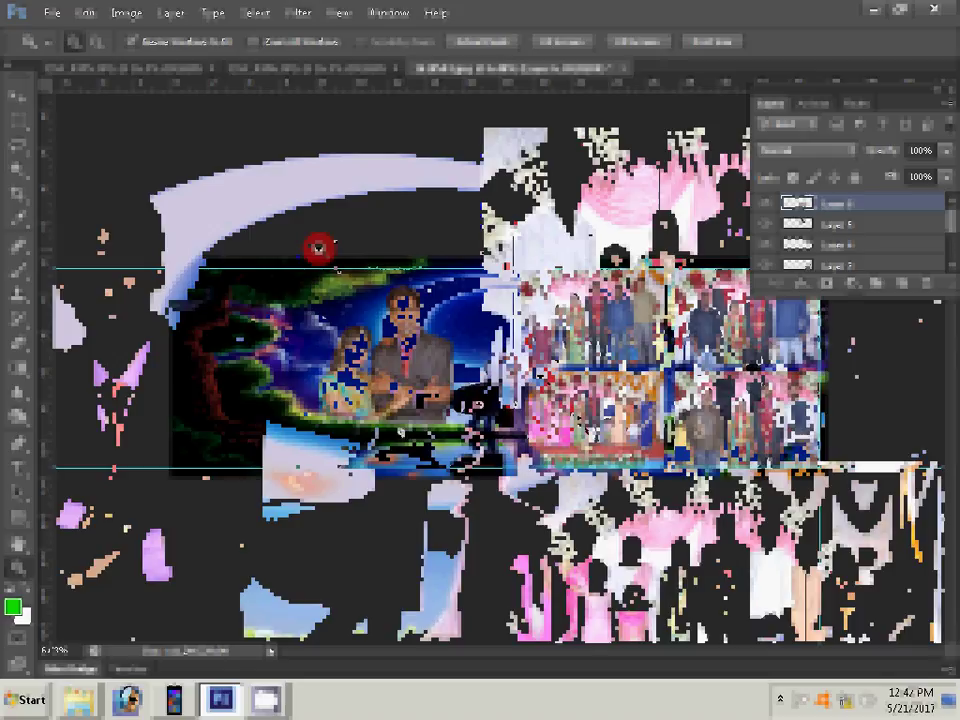
{"action": "key", "text": "p"}
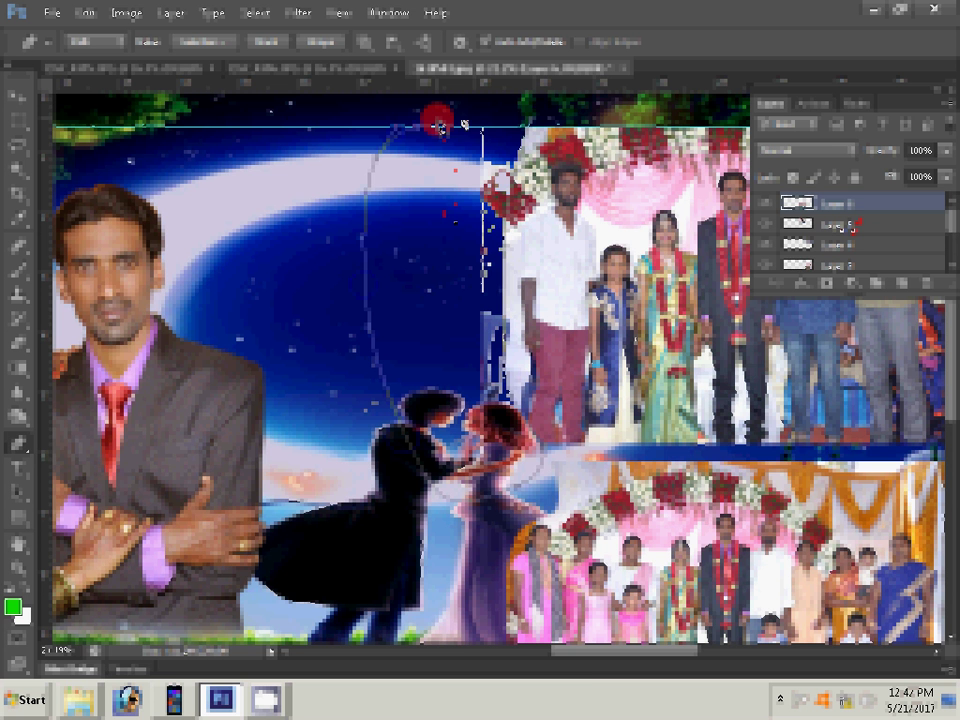
{"action": "right_click", "coordinate": [531, 238]}
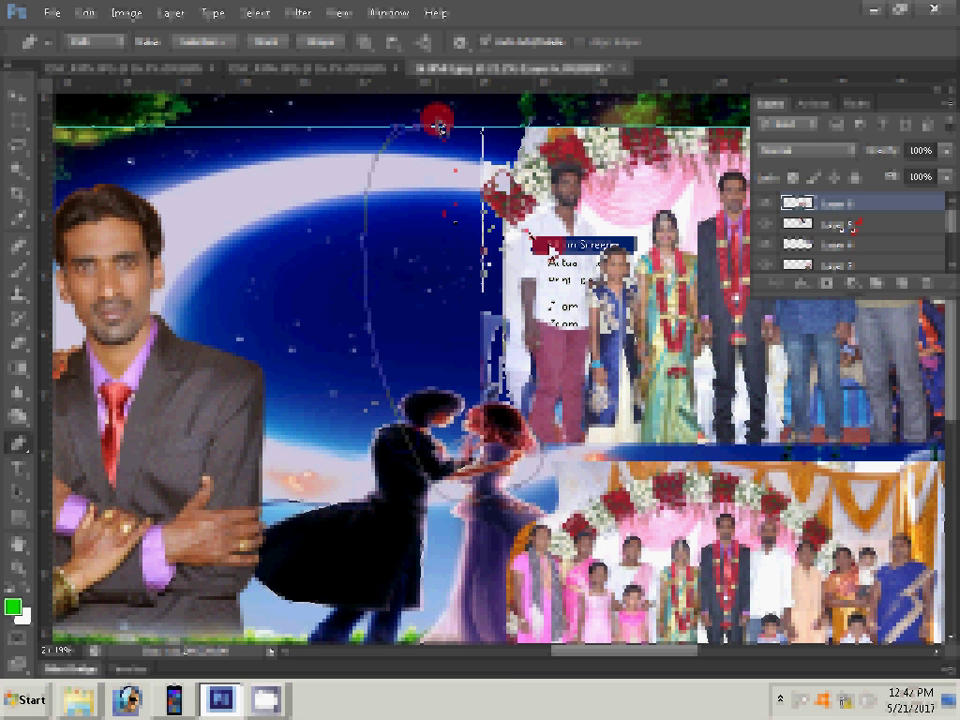
{"action": "left_click", "coordinate": [548, 246]}
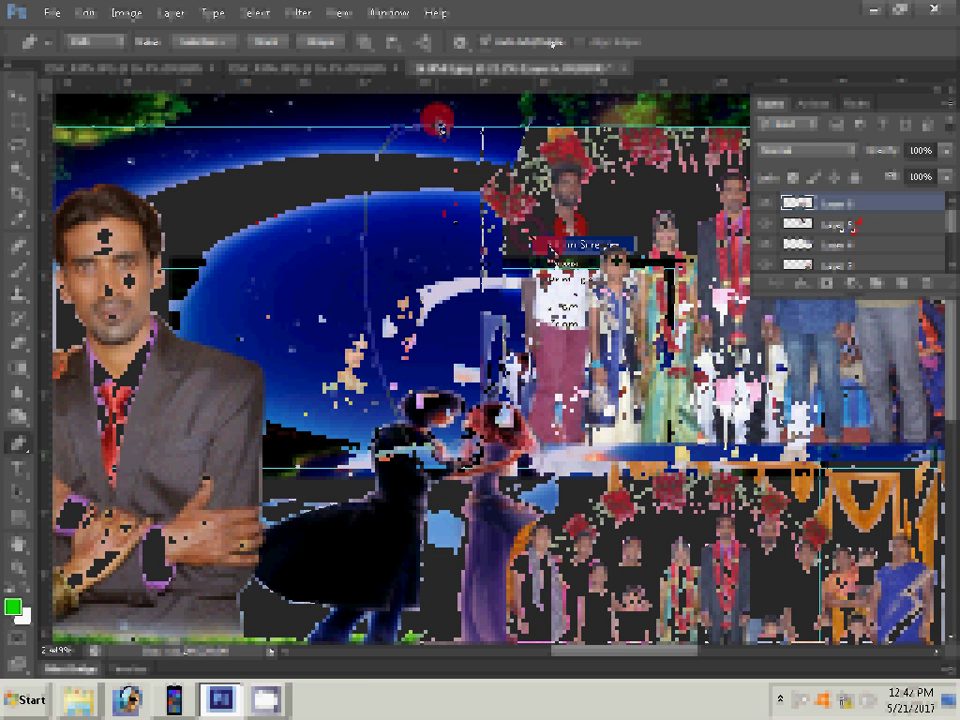
{"action": "left_click", "coordinate": [315, 68]}
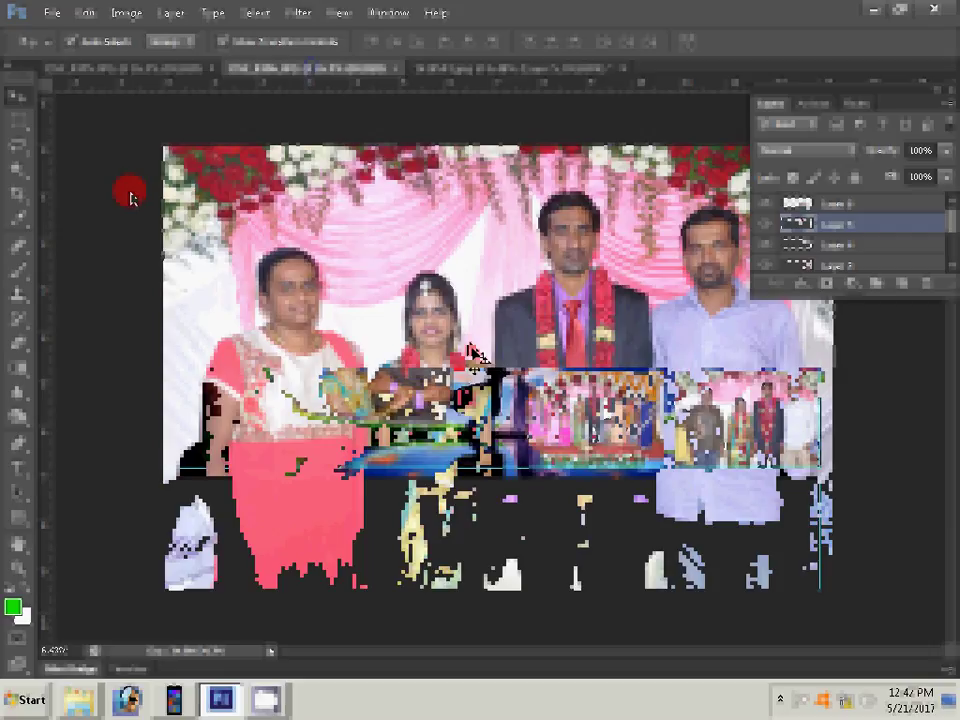
Resize a group photo to 8 inches, place it at the banner's left, and set the next to 7.64 inches.
{"action": "key", "text": "ctrl+alt+i"}
{"action": "type", "text": "8"}
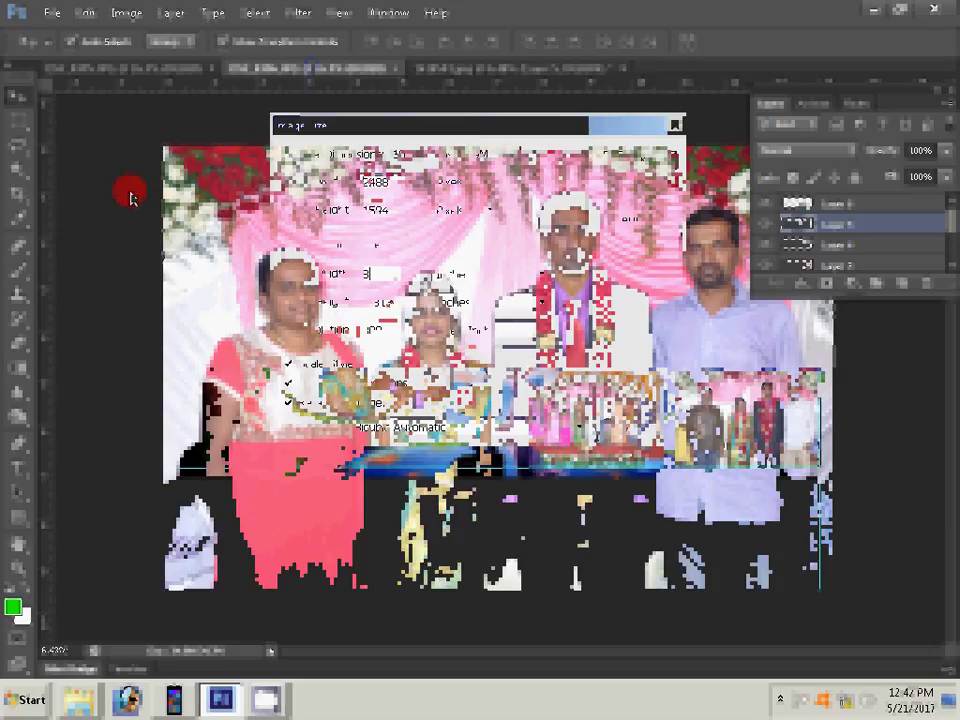
{"action": "key", "text": "Return"}
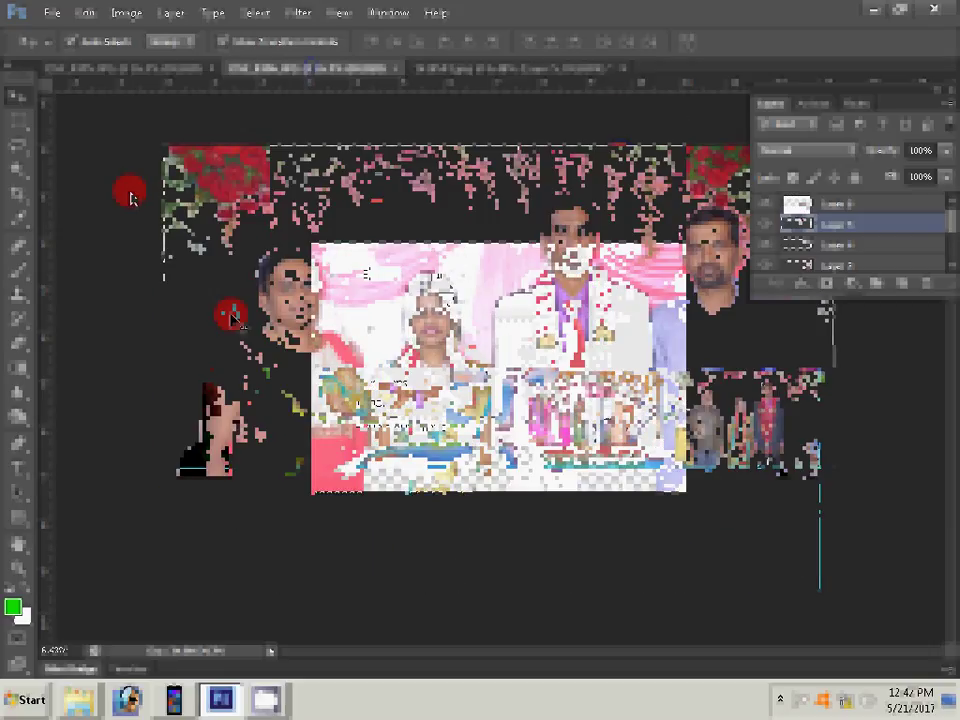
{"action": "left_click", "coordinate": [395, 67]}
{"action": "left_click", "coordinate": [479, 273]}
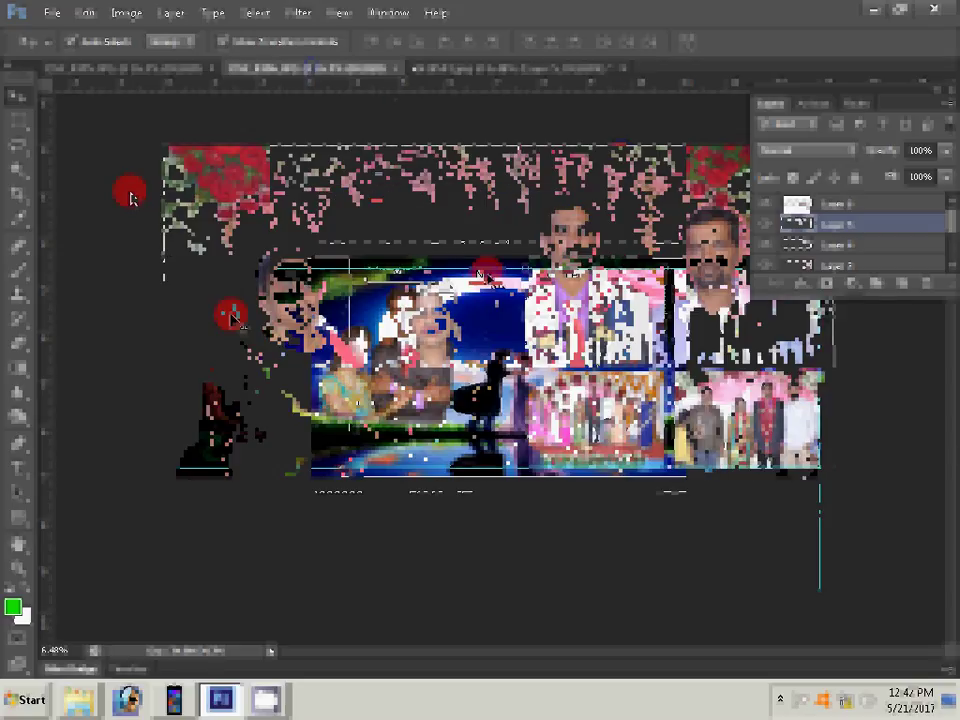
{"action": "left_click_drag", "start_coordinate": [490, 266], "coordinate": [243, 313]}
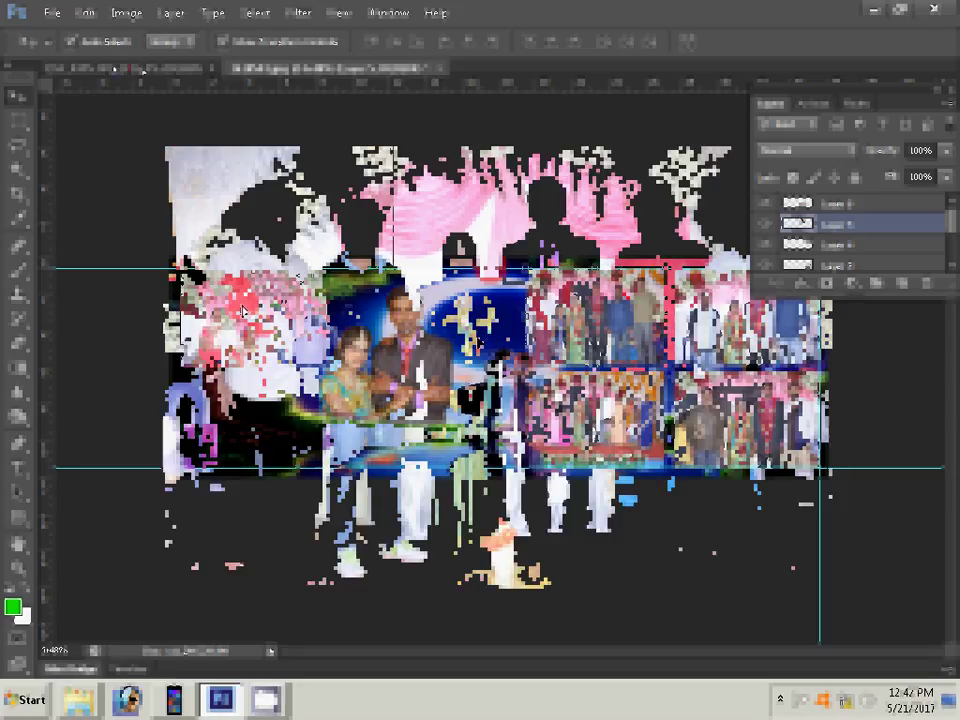
{"action": "key", "text": "ctrl+alt+i"}
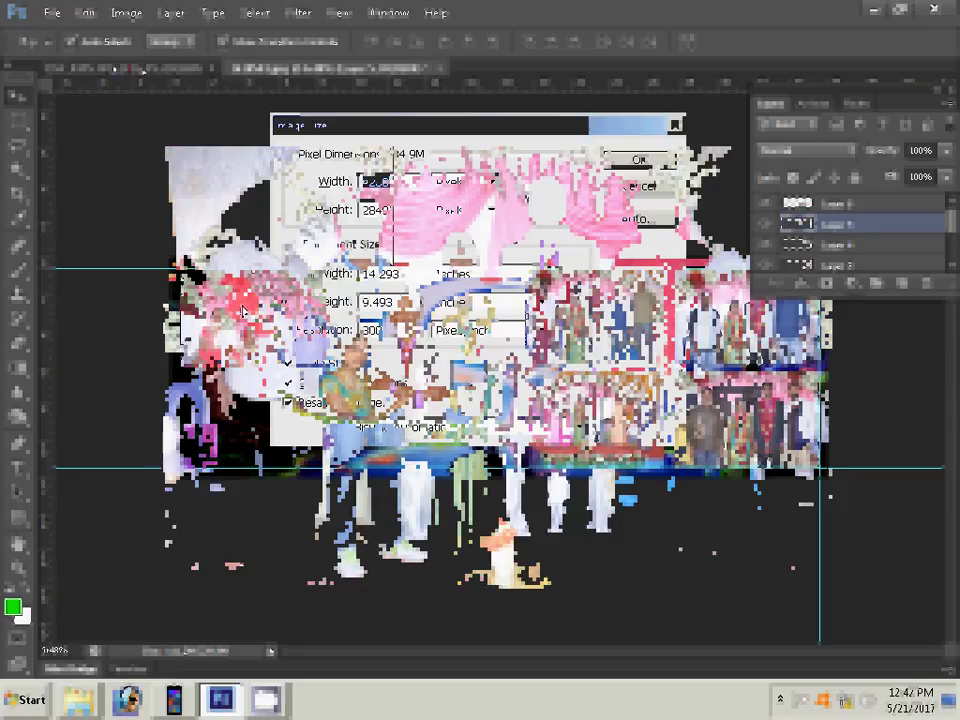
{"action": "type", "text": "7.64"}
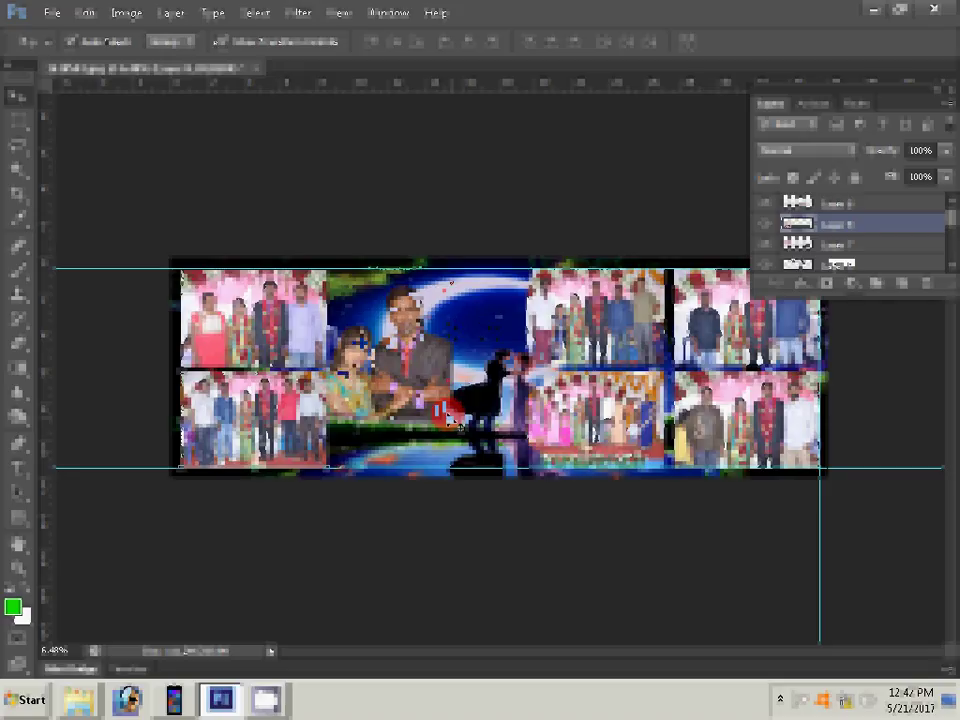
Paste the group photo into the banner and commit a free transform on it.
{"action": "key", "text": "ctrl+shift+alt+v"}
{"action": "key", "text": "ctrl+t"}
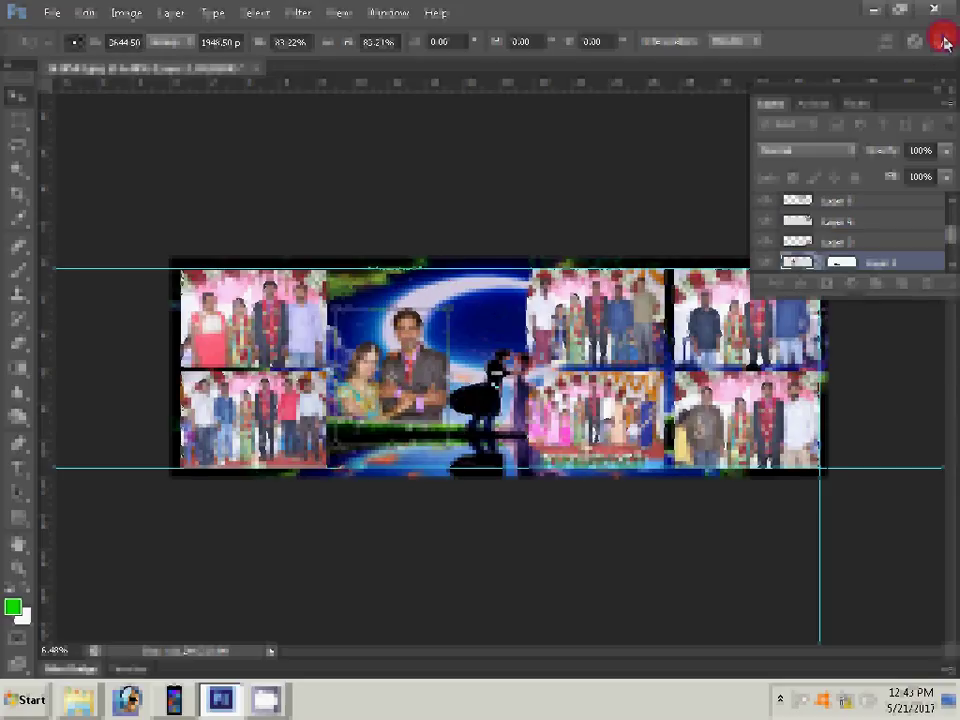
{"action": "left_click", "coordinate": [944, 42]}
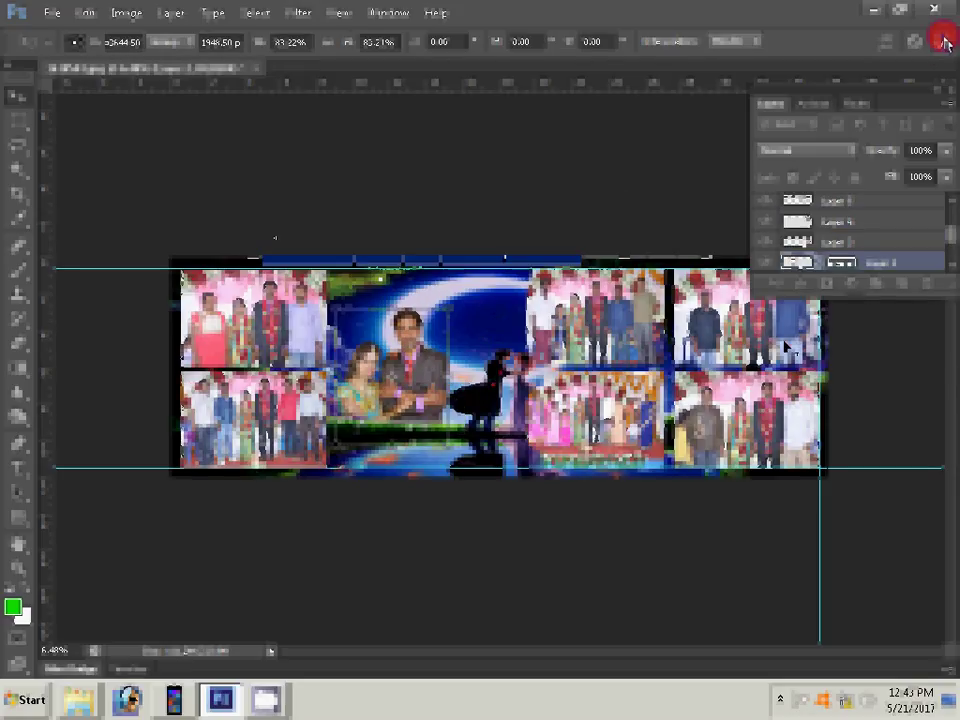
Add a 22 px Stroke layer style with Gradient fill type to the photo layer.
{"action": "left_click", "coordinate": [800, 283]}
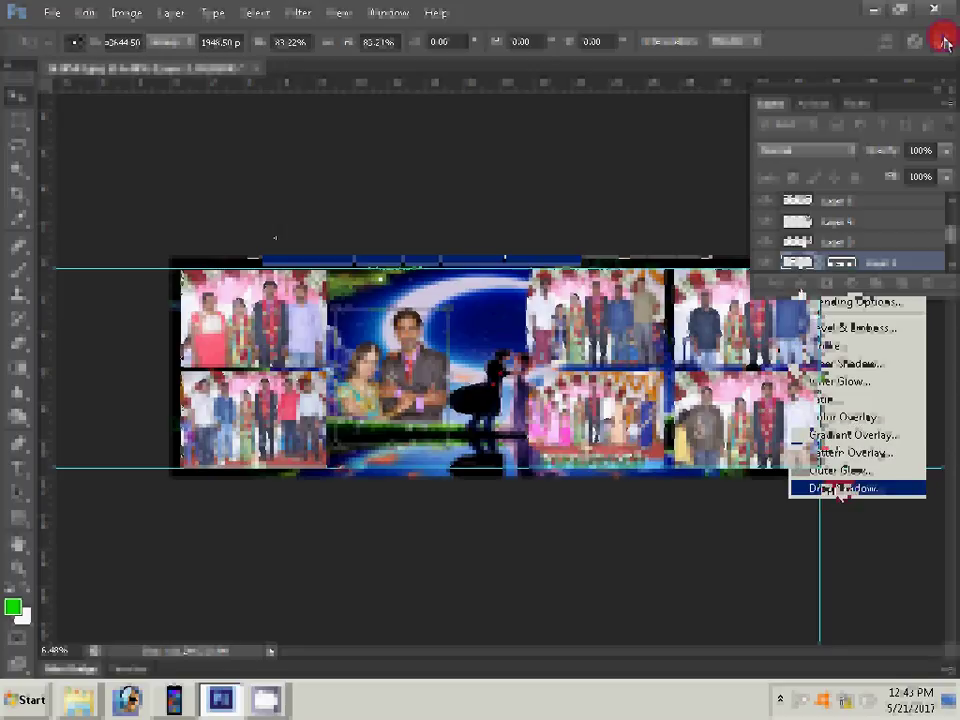
{"action": "left_click", "coordinate": [828, 345]}
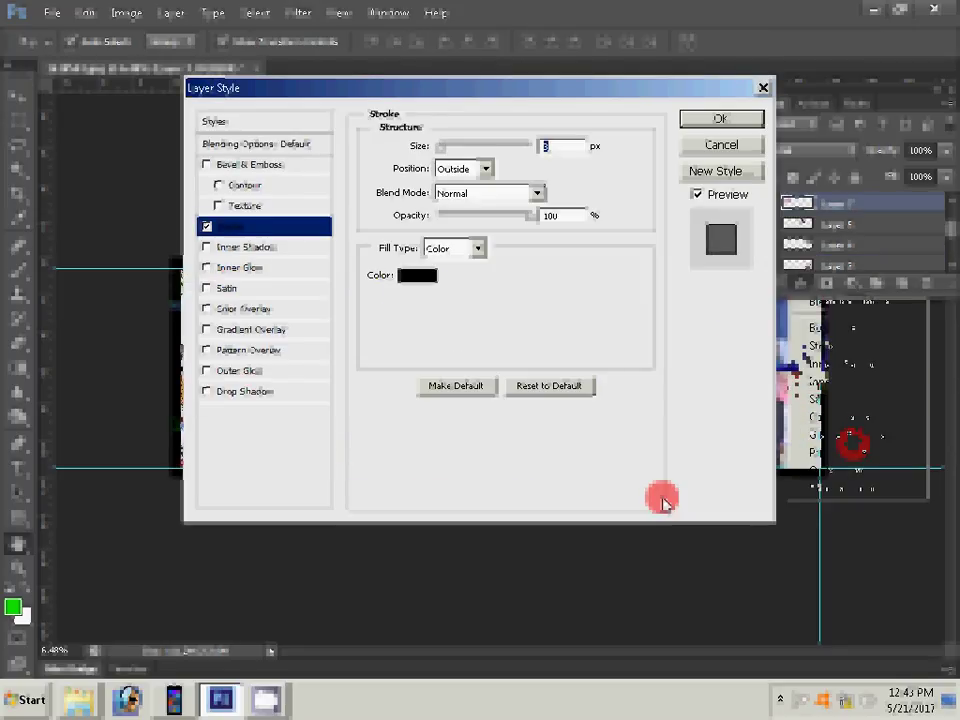
{"action": "key", "text": "alt+Down"}
{"action": "key", "text": "Down"}
{"action": "key", "text": "Return"}
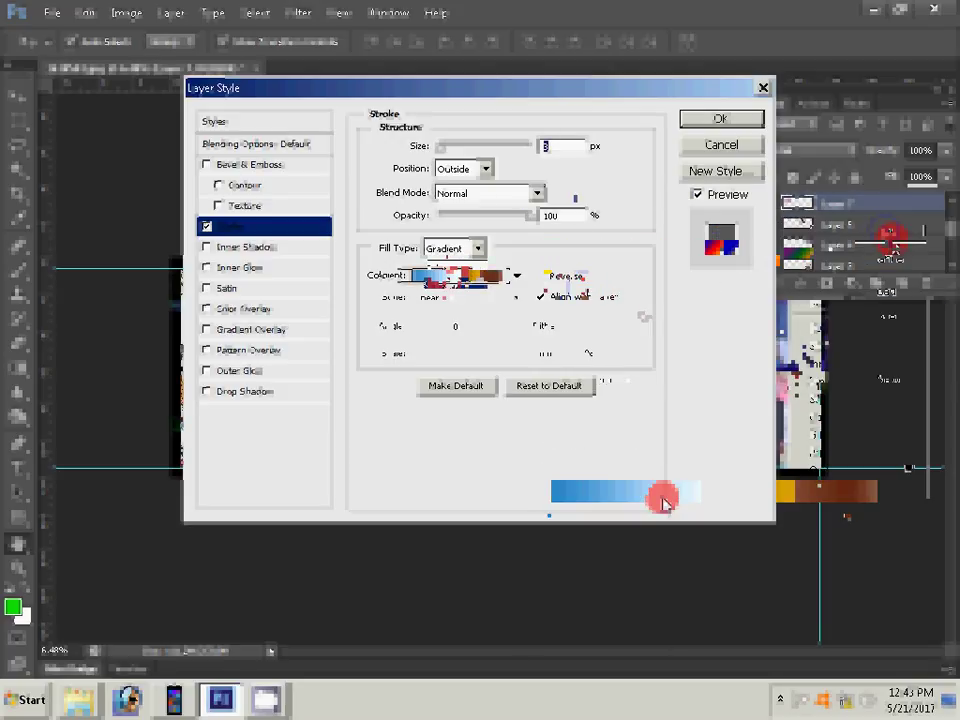
{"action": "type", "text": "22"}
{"action": "left_click", "coordinate": [721, 119]}
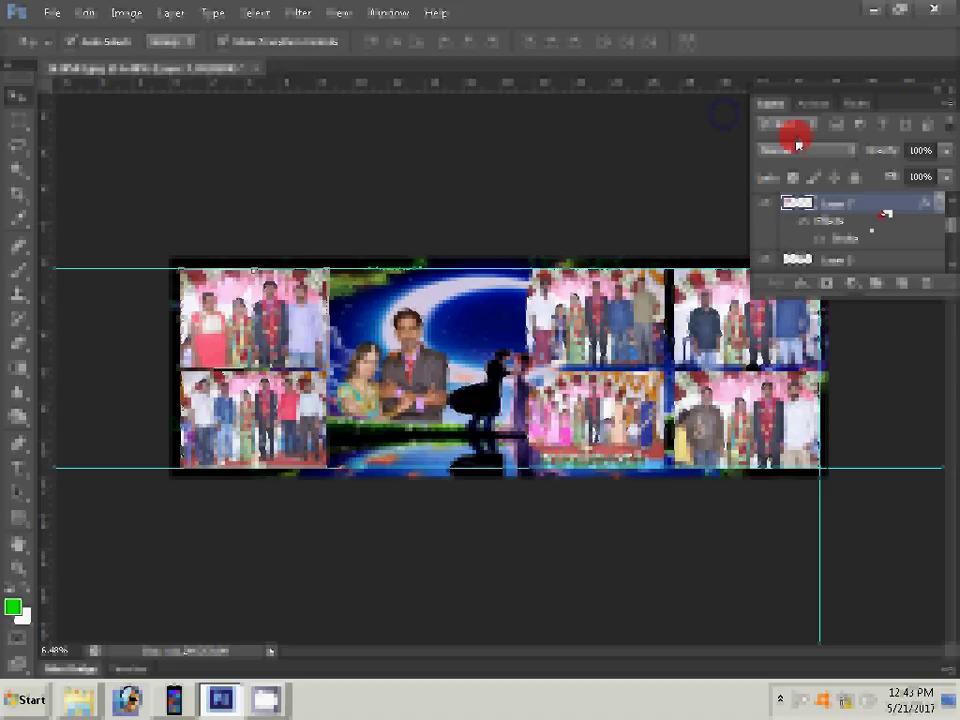
Copy the gradient stroke layer style and paste it onto the four other group-photo layers.
{"action": "right_click", "coordinate": [884, 213]}
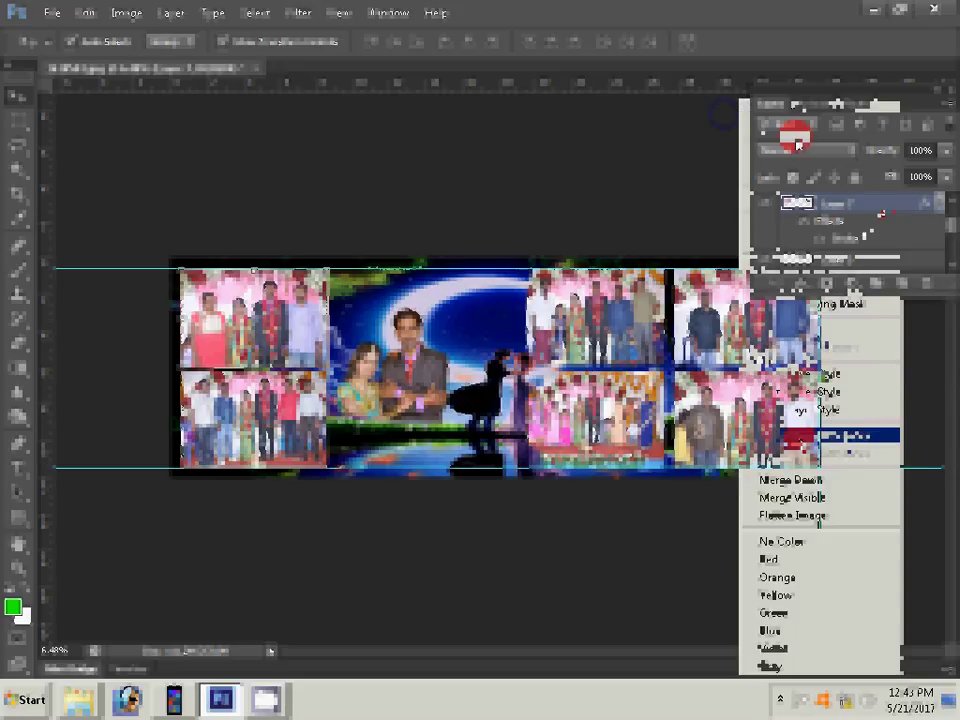
{"action": "left_click", "coordinate": [840, 373]}
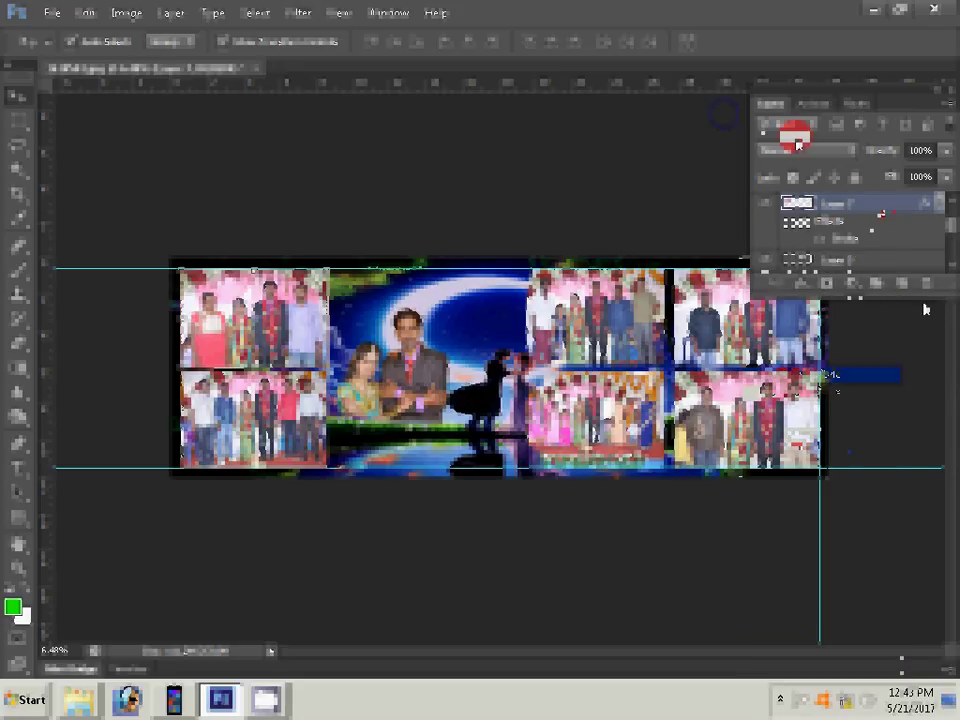
{"action": "right_click", "coordinate": [897, 218]}
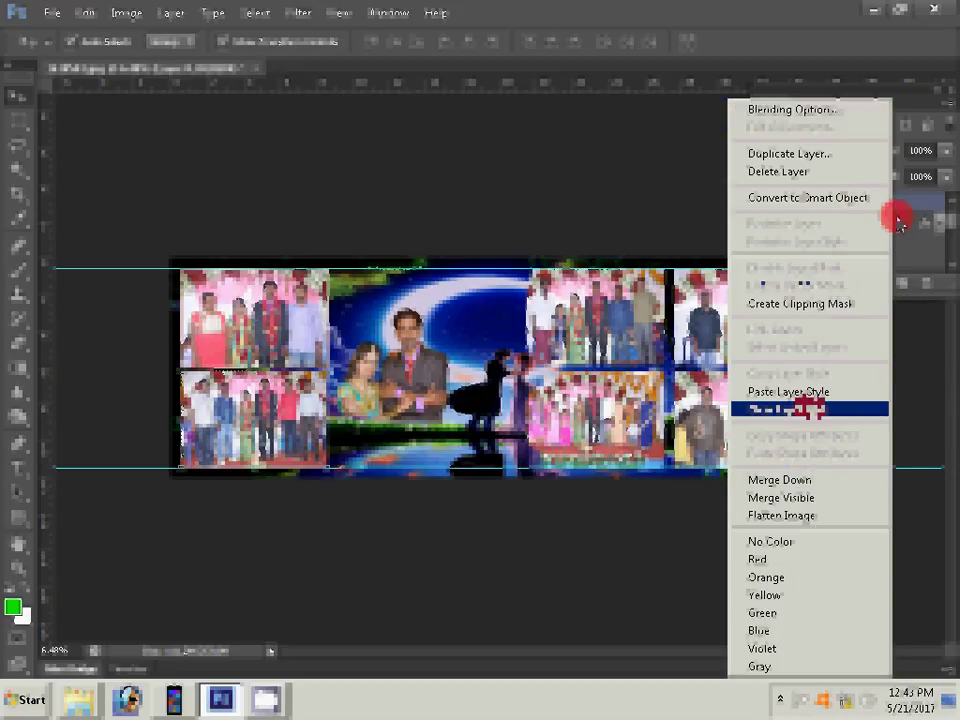
{"action": "left_click", "coordinate": [805, 391]}
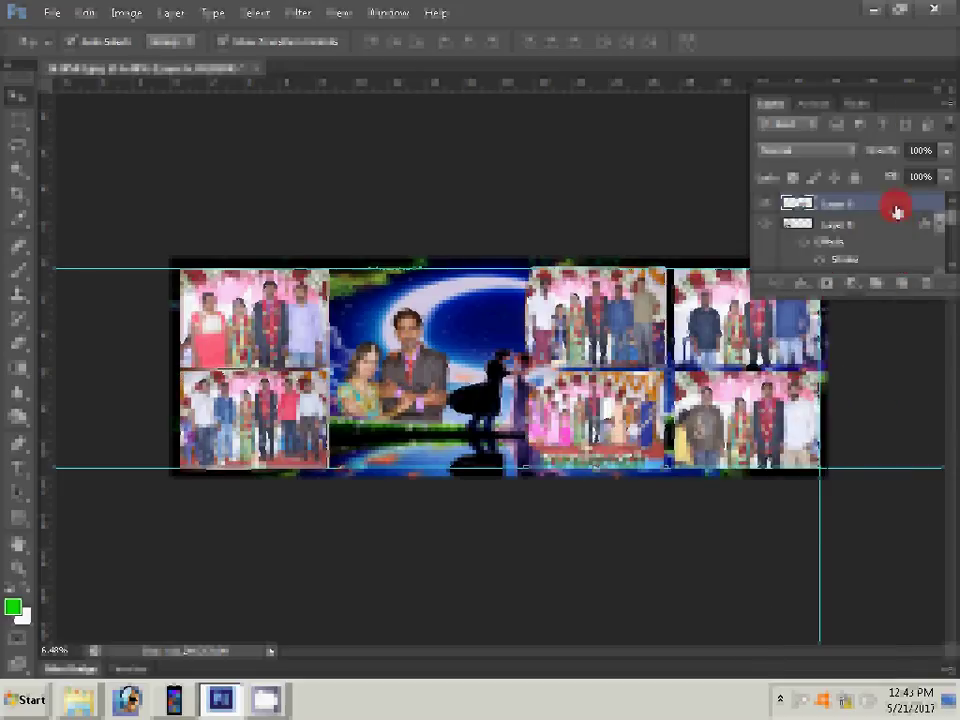
{"action": "right_click", "coordinate": [895, 210]}
{"action": "left_click", "coordinate": [866, 390]}
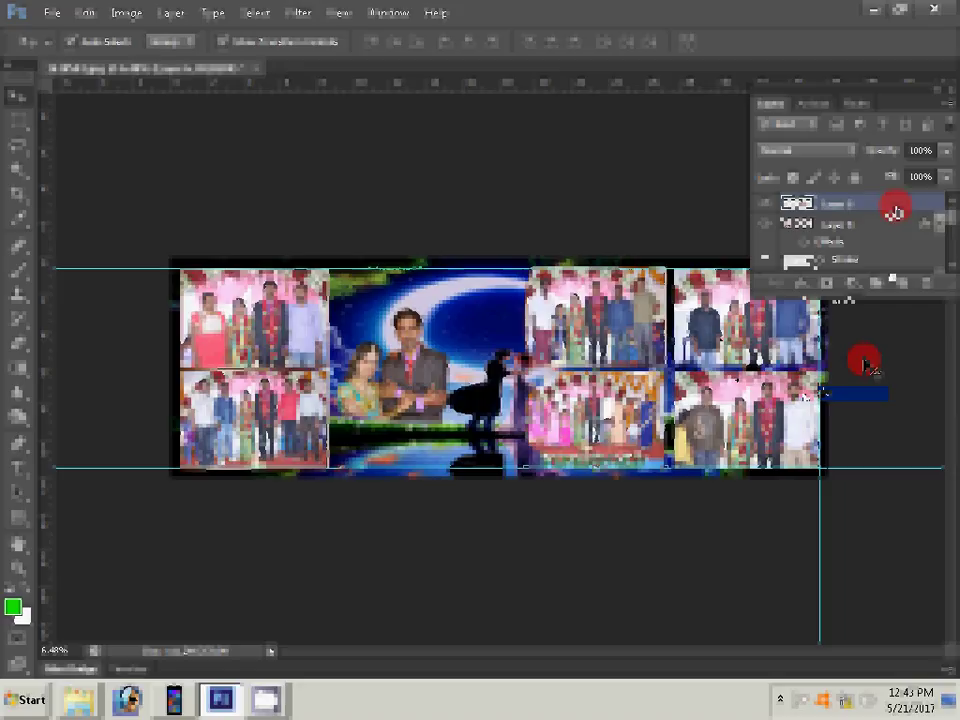
{"action": "right_click", "coordinate": [895, 210]}
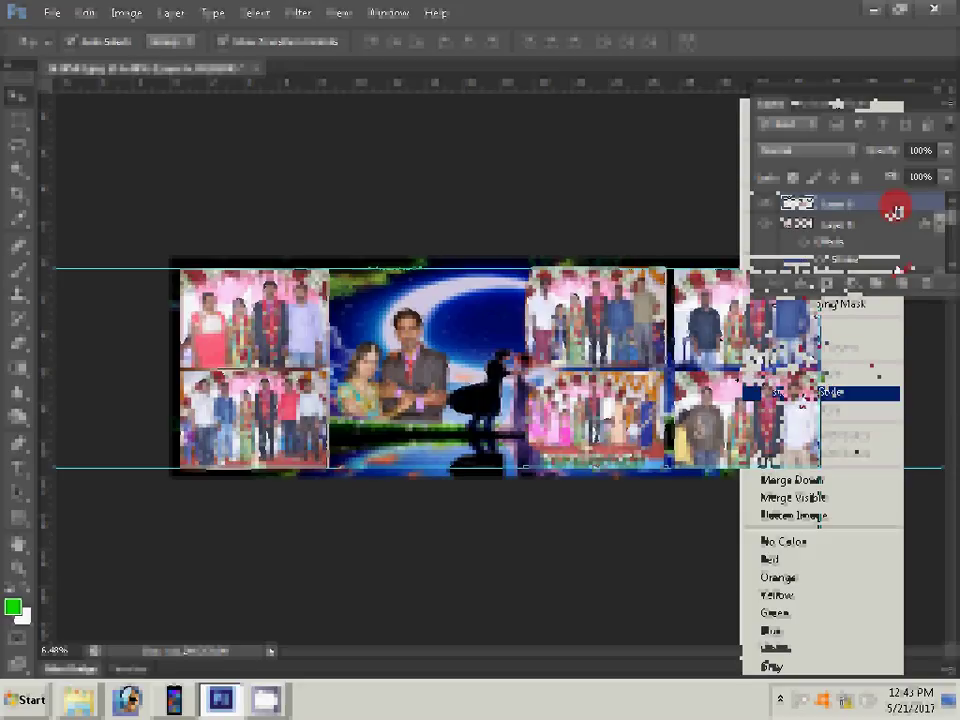
{"action": "left_click", "coordinate": [866, 392]}
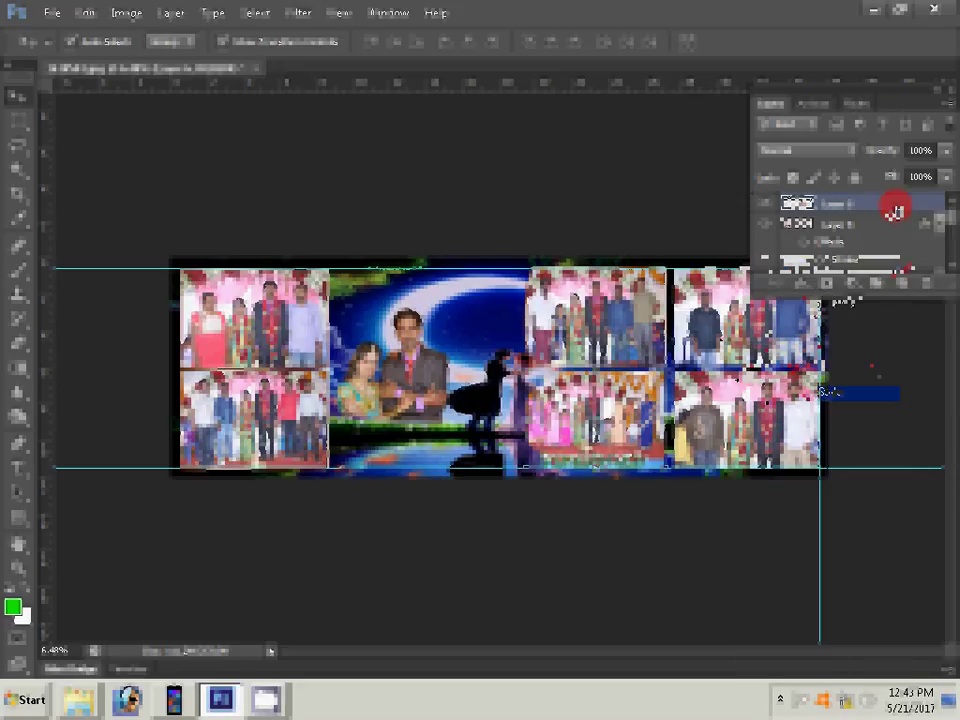
{"action": "right_click", "coordinate": [892, 260]}
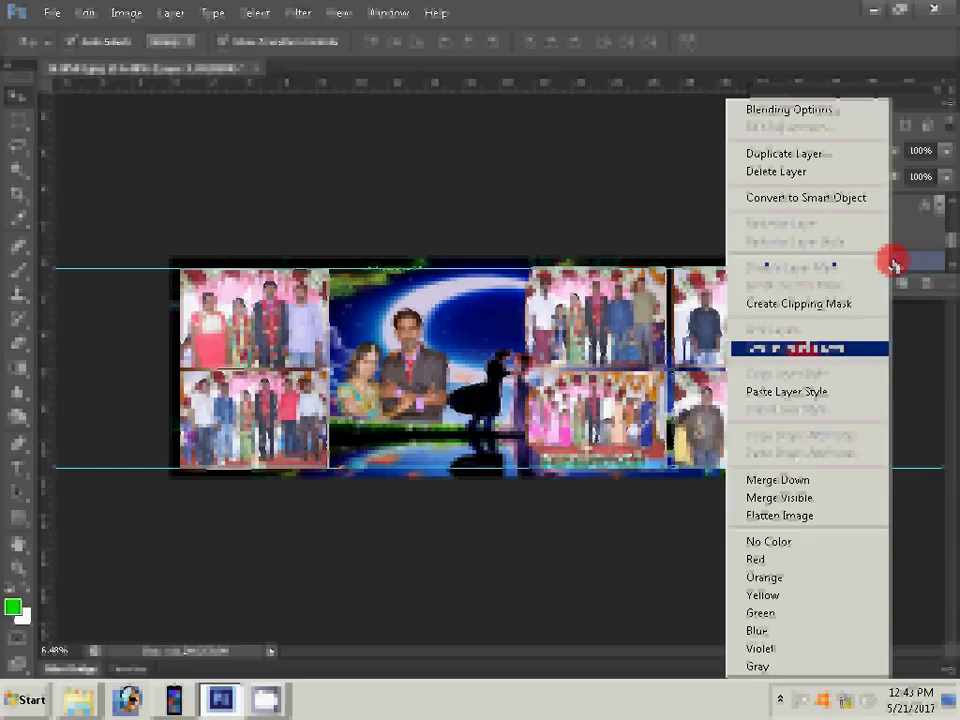
{"action": "left_click", "coordinate": [793, 390]}
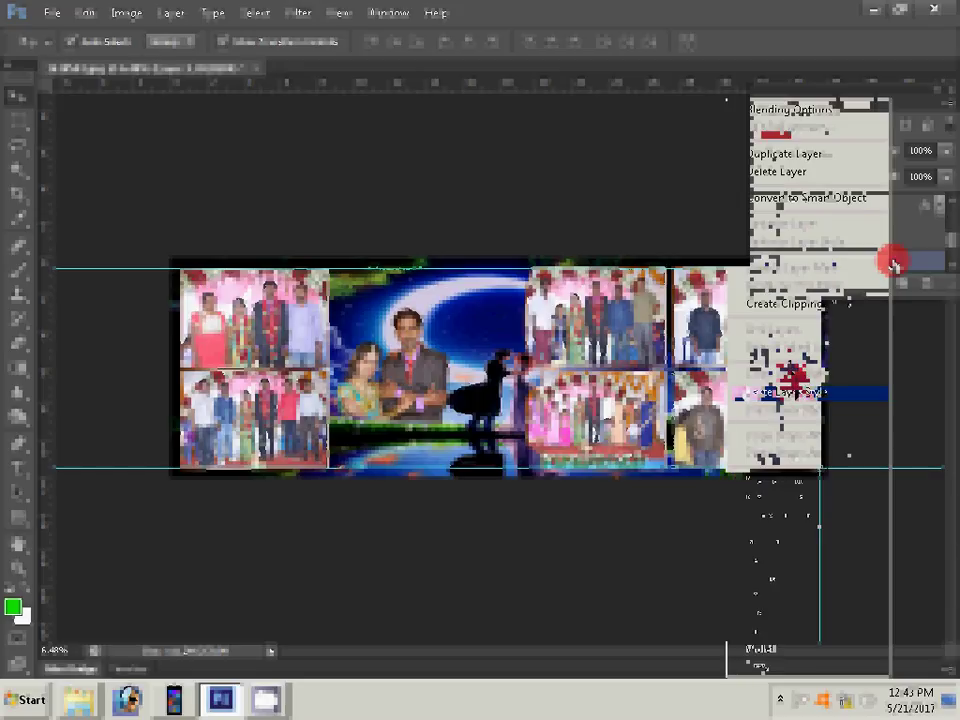
{"action": "key", "text": "ctrl+shift+s"}
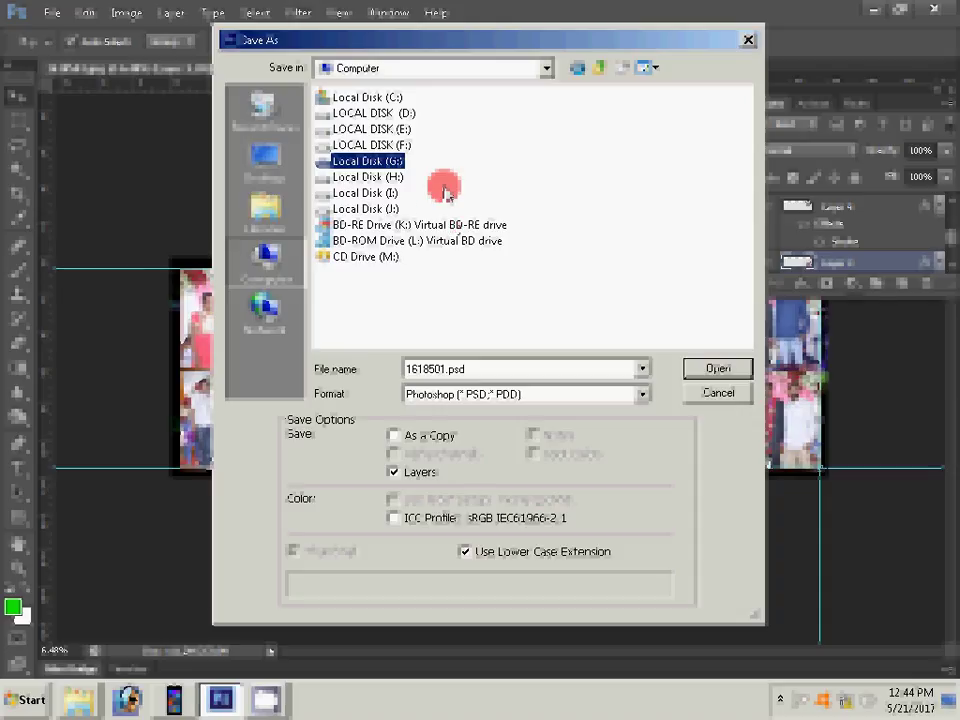
Save the banner as Photoshop PSD '49' in a folder on Local Disk (G:).
{"action": "key", "text": "Return"}
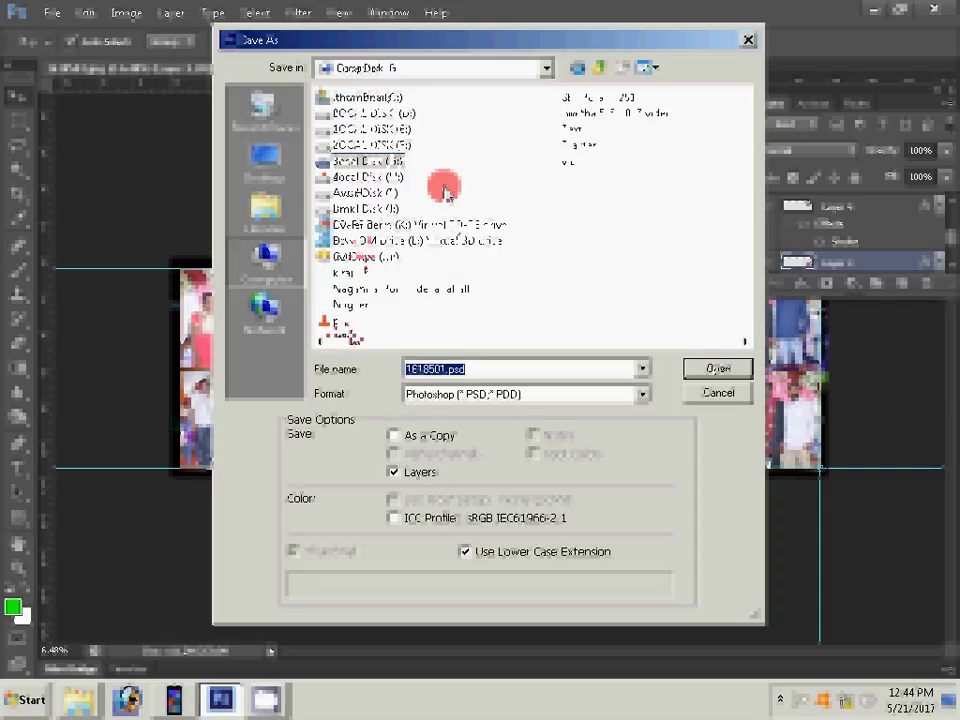
{"action": "key", "text": "b"}
{"action": "key", "text": "Return"}
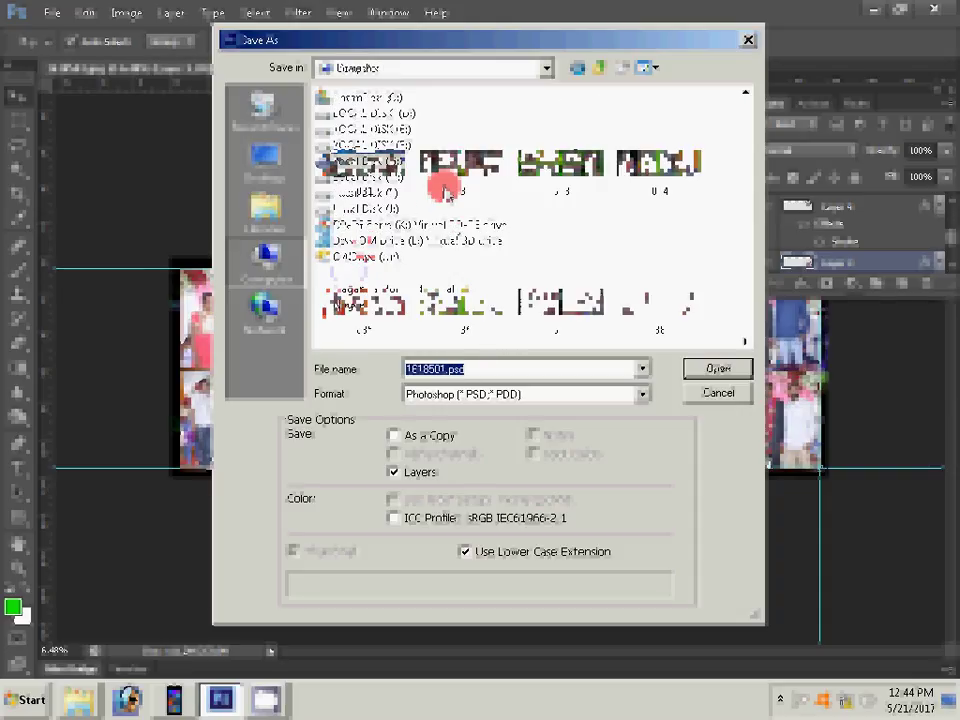
{"action": "left_click", "coordinate": [652, 68]}
{"action": "left_click", "coordinate": [672, 160]}
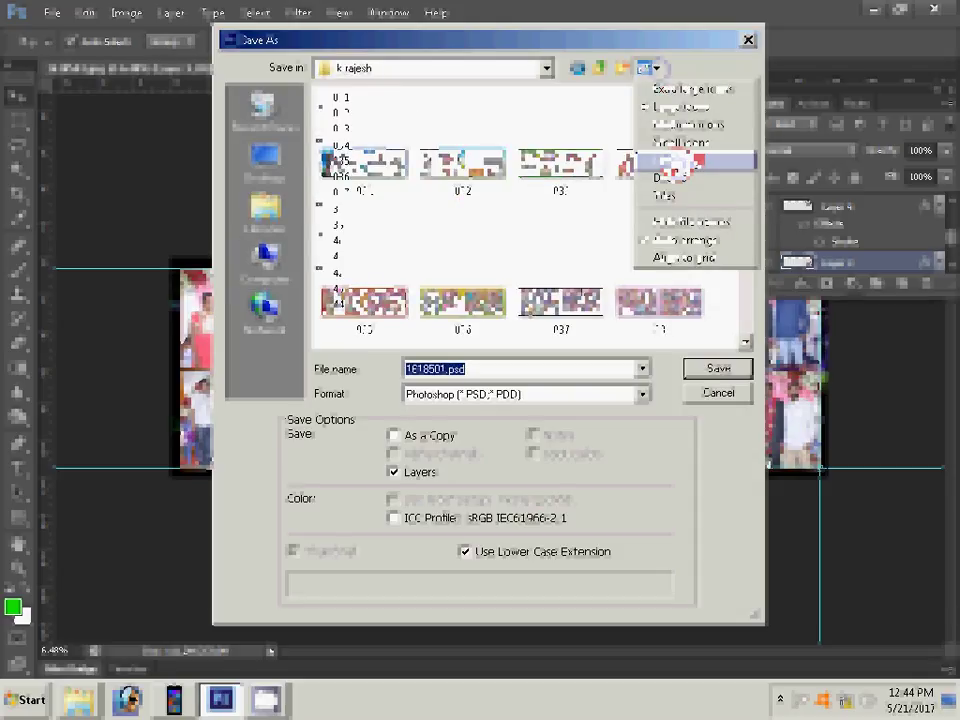
{"action": "type", "text": "49"}
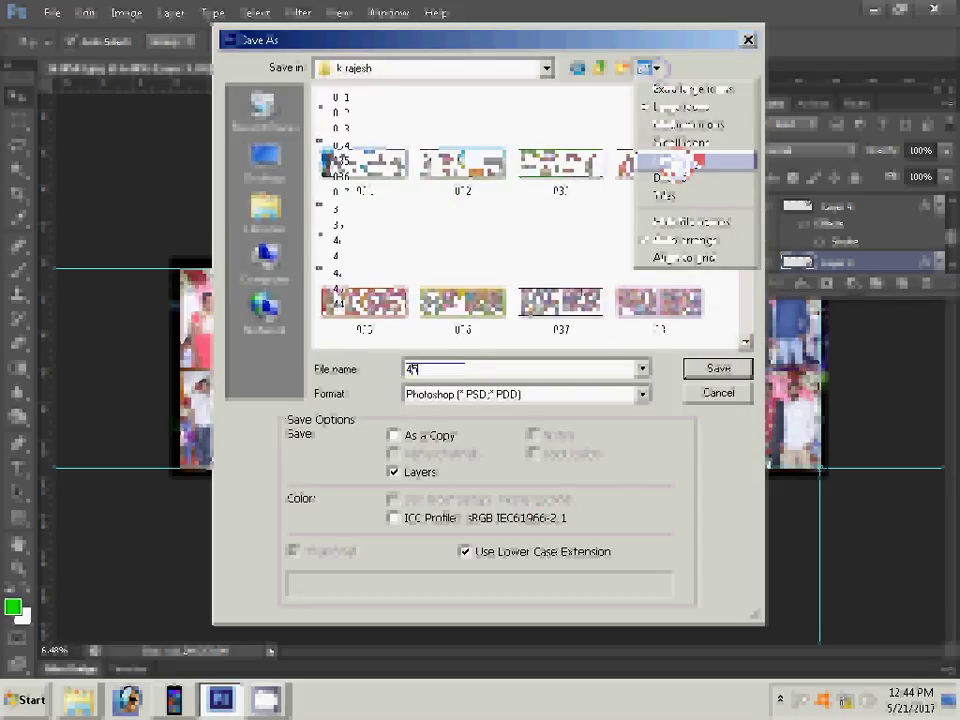
{"action": "key", "text": "Return"}
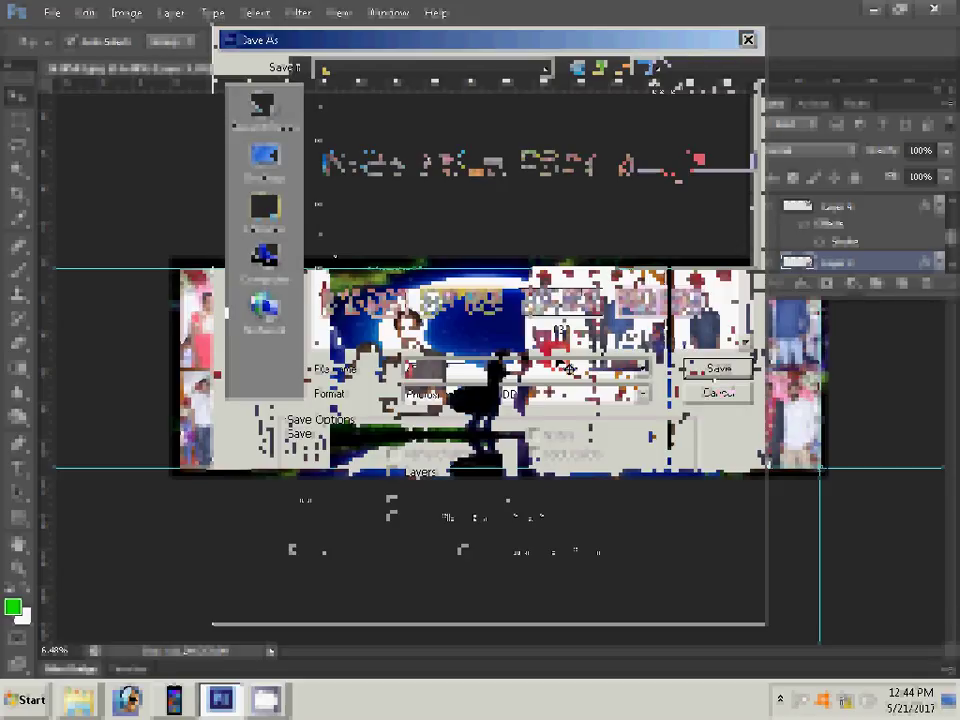